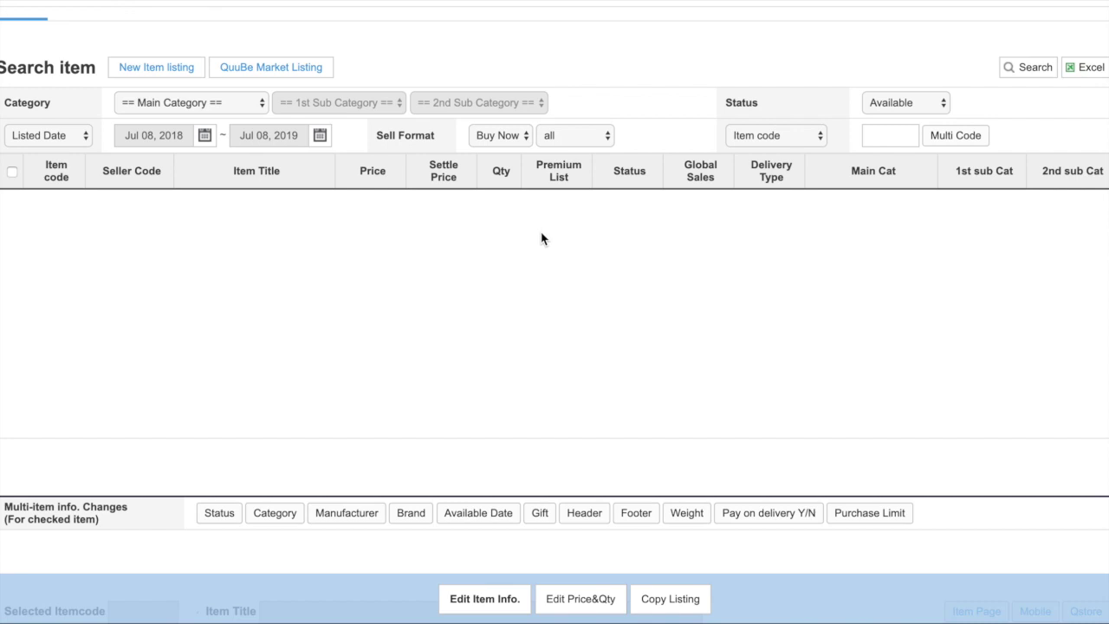
# - Scroll the blank New Item Listing form down to the Pricing and Shipping Information sections
pyautogui.scroll(-2, 541, 238)
pyautogui.scroll(4, 542, 238)
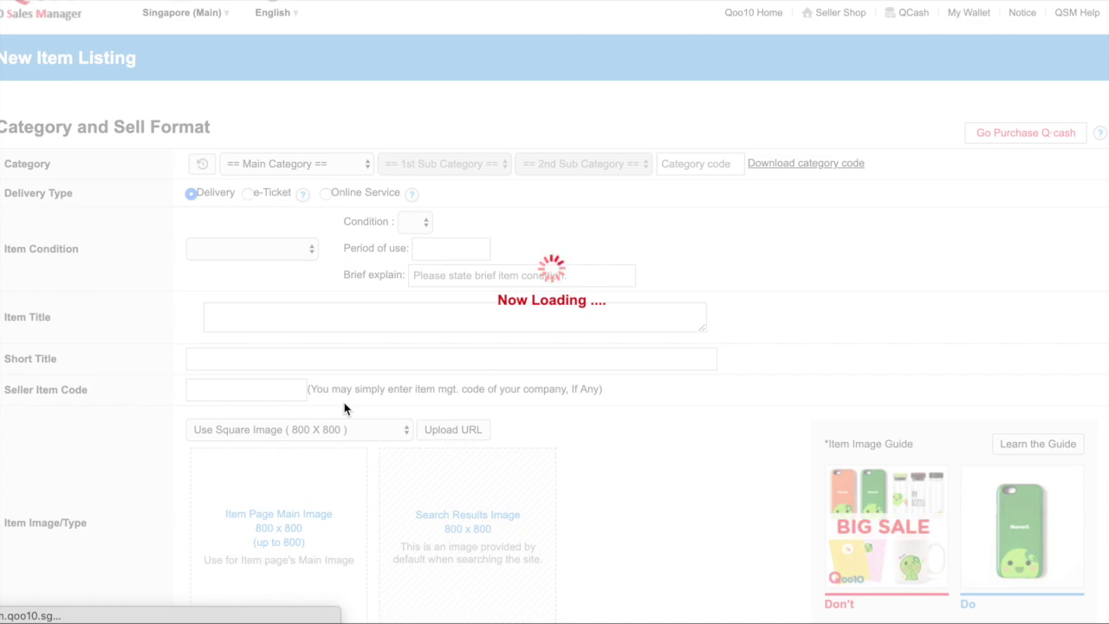
pyautogui.scroll(-10, 422, 366)
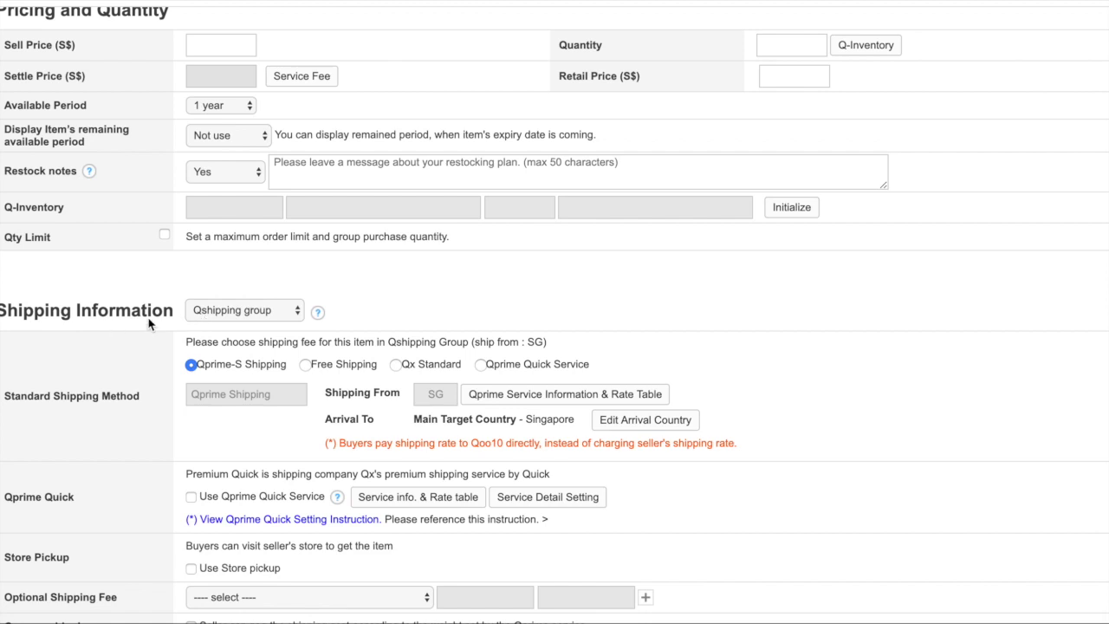
# - Switch the item's shipping to the shop shipping group
pyautogui.scroll(-1, 317, 305)
pyautogui.click(271, 264)
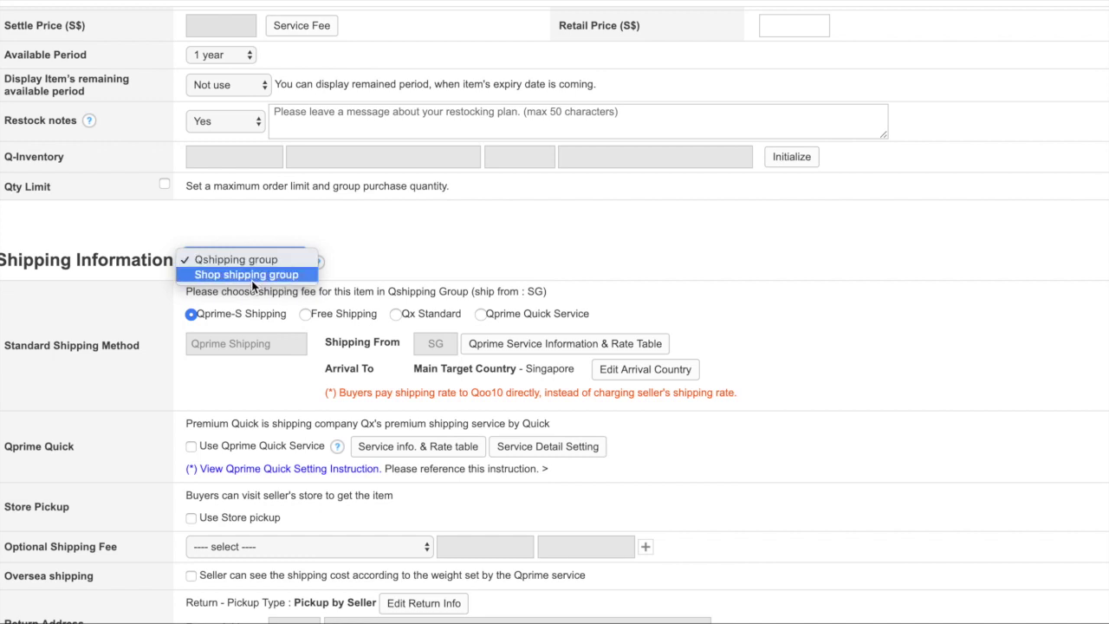
pyautogui.click(252, 280)
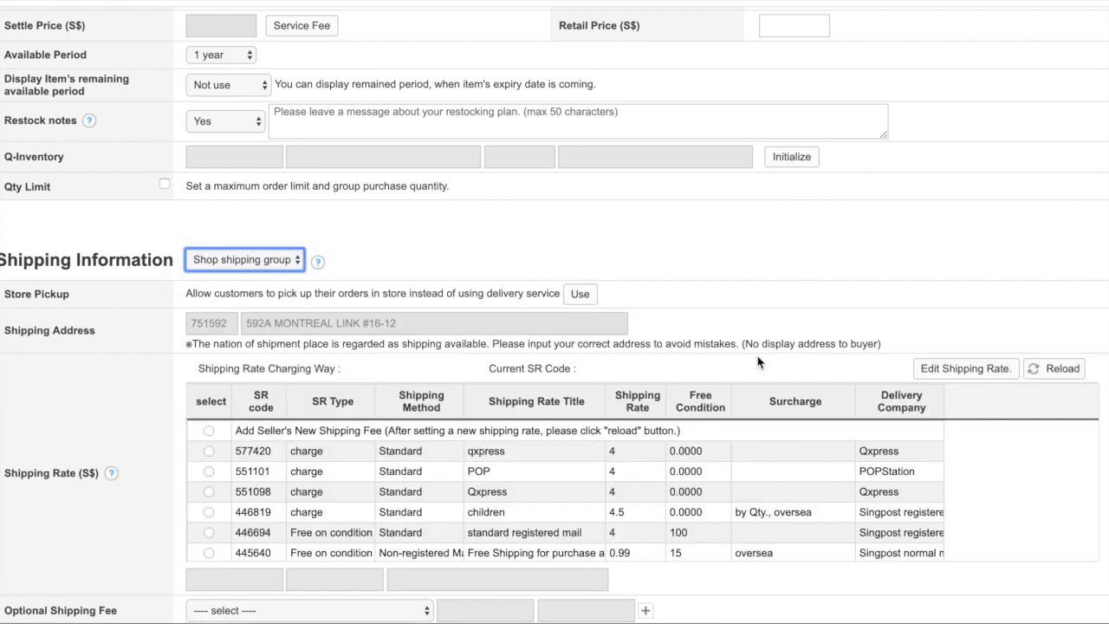
# - Review the shipping rate table and go to the Edit Shipping Rate page
pyautogui.scroll(-2, 448, 520)
pyautogui.scroll(1, 451, 522)
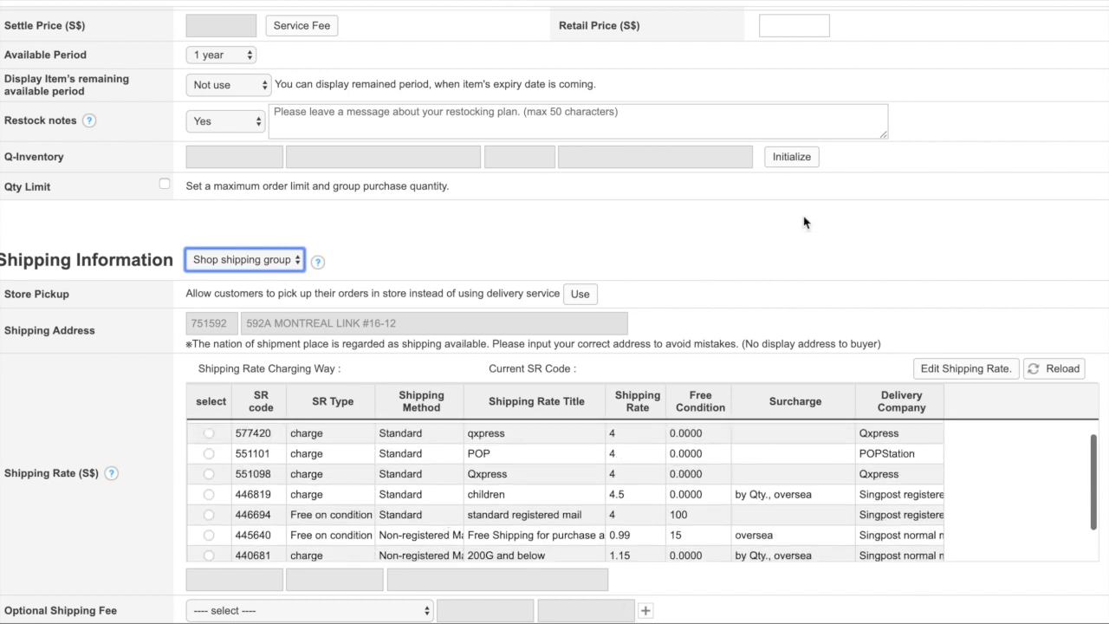
pyautogui.scroll(-2, 734, 272)
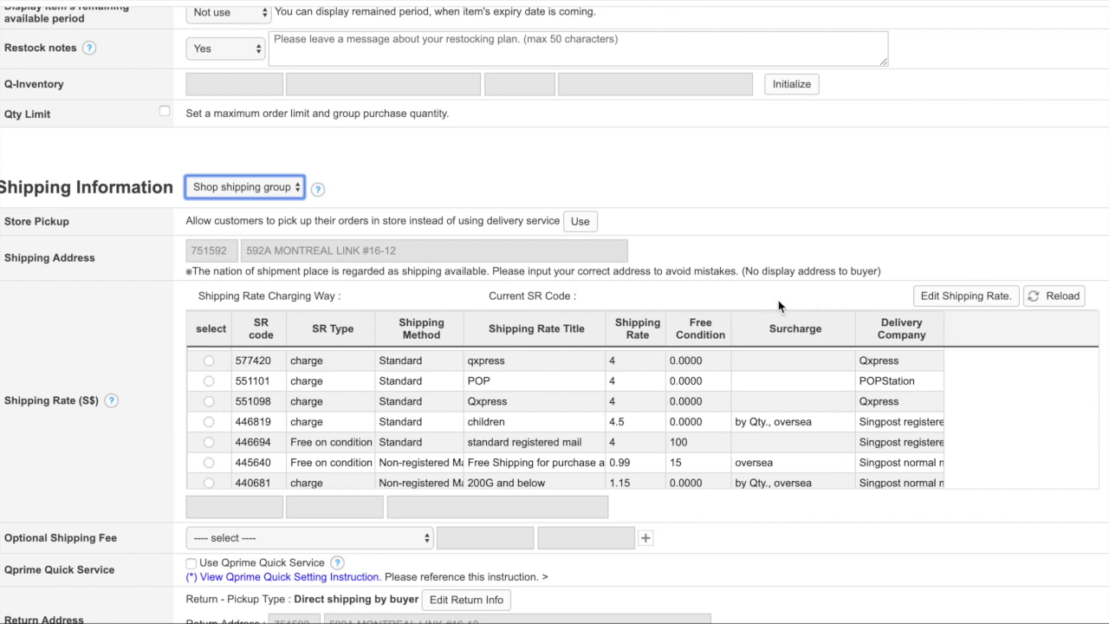
pyautogui.click(962, 298)
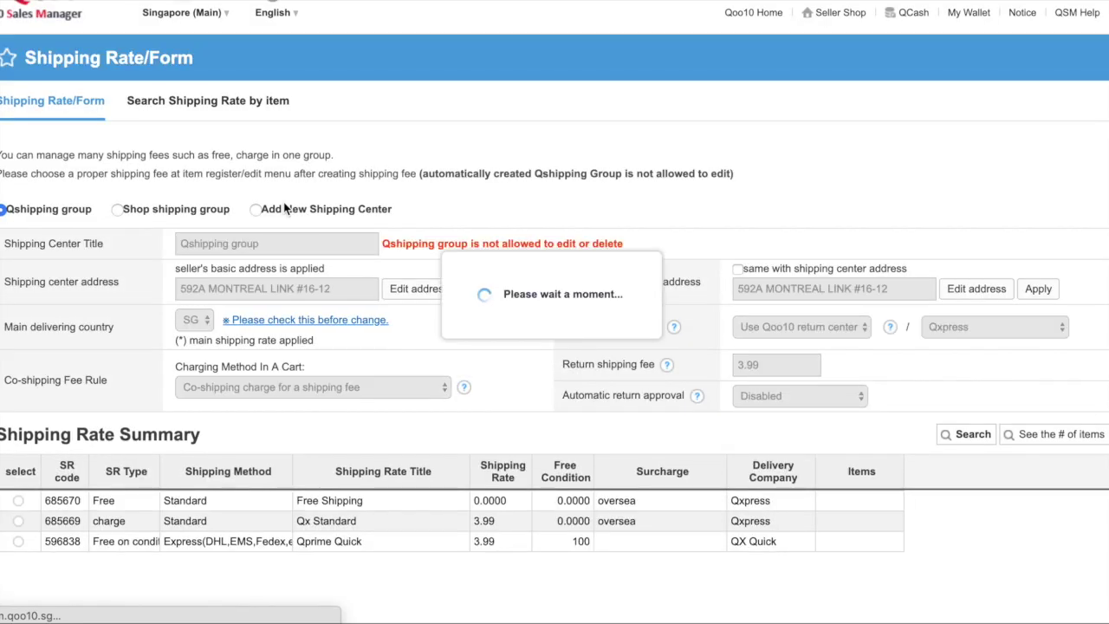
# - Select the Shop shipping group and scroll through its six existing rates and blank details form
pyautogui.click(119, 213)
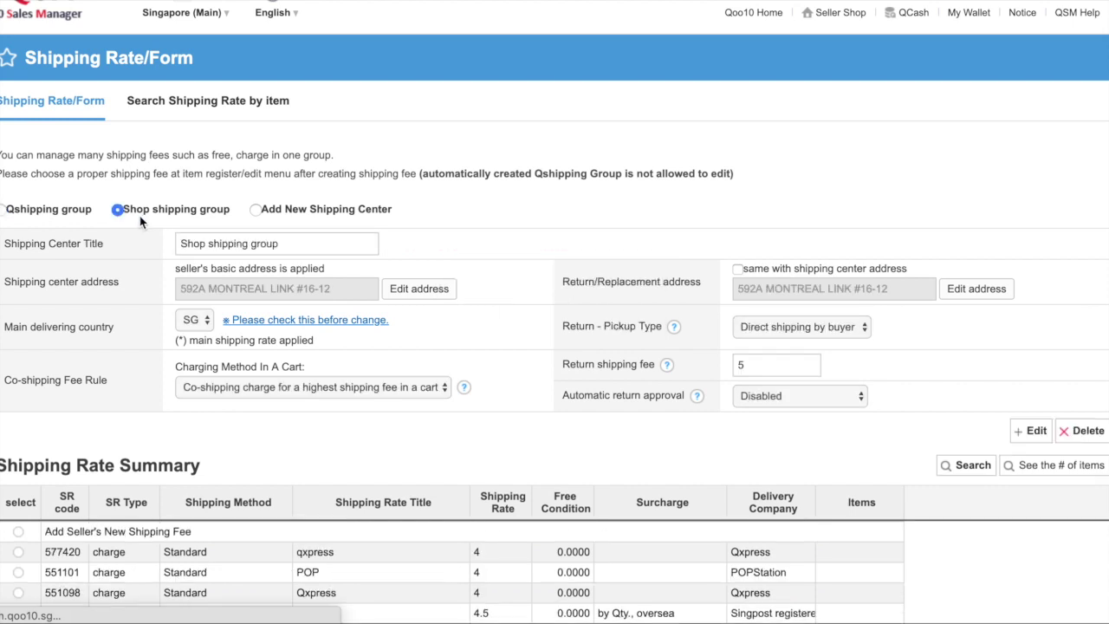
pyautogui.scroll(-3, 635, 192)
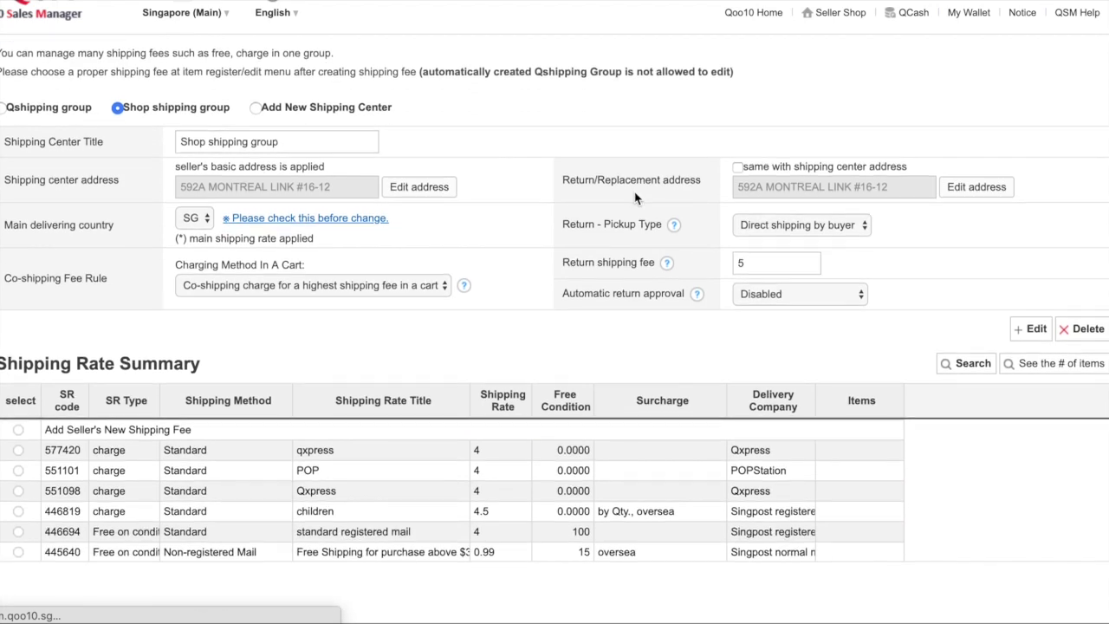
pyautogui.scroll(-2, 634, 192)
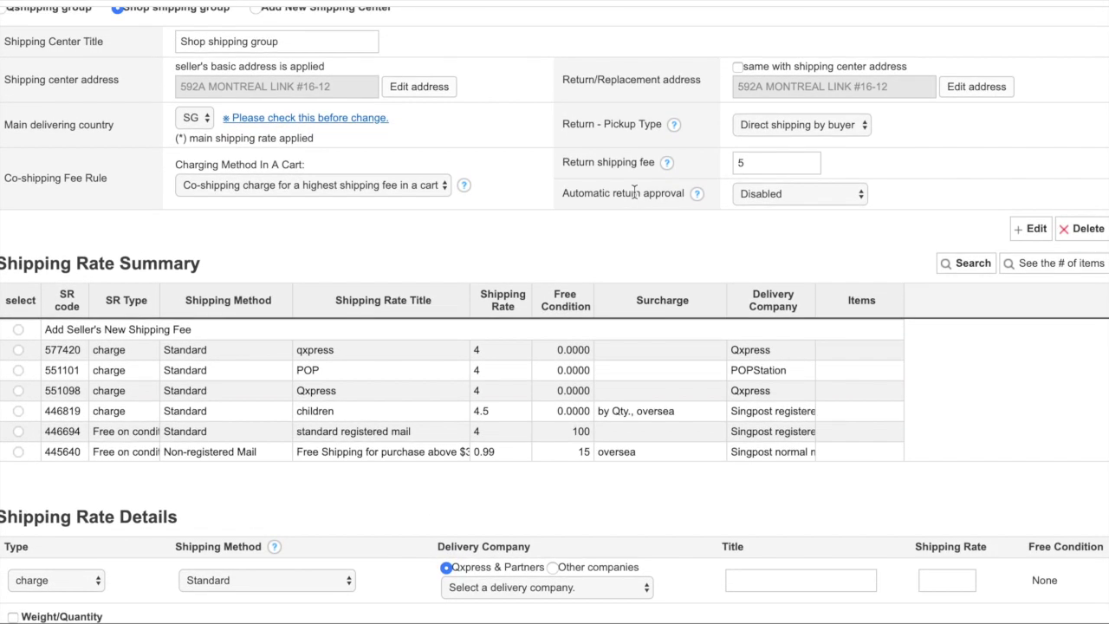
pyautogui.scroll(-1, 633, 191)
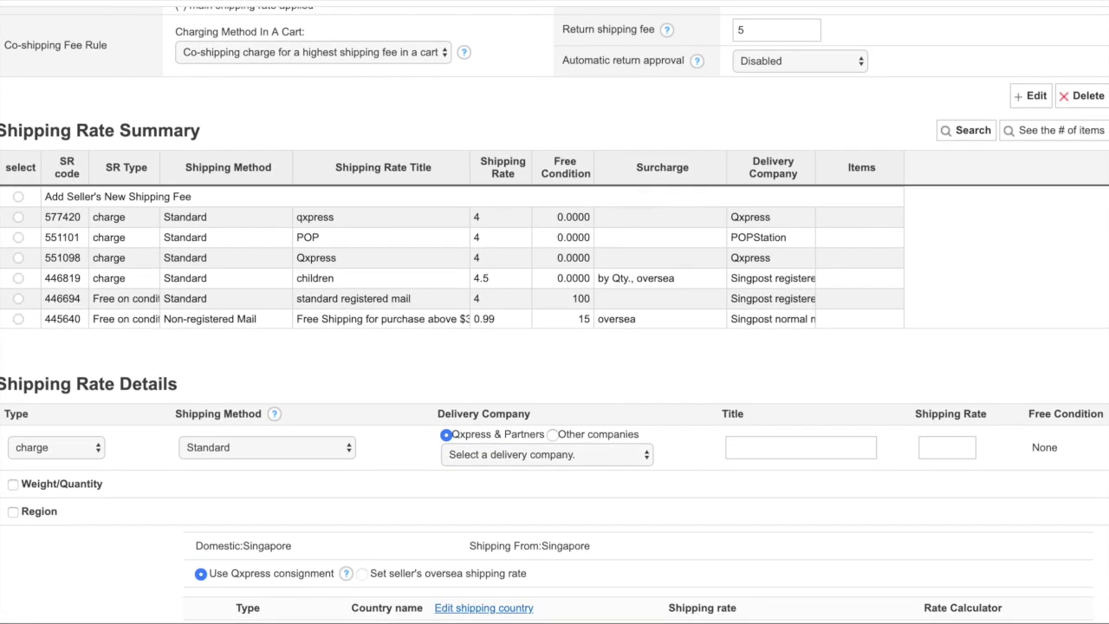
pyautogui.scroll(1, 602, 132)
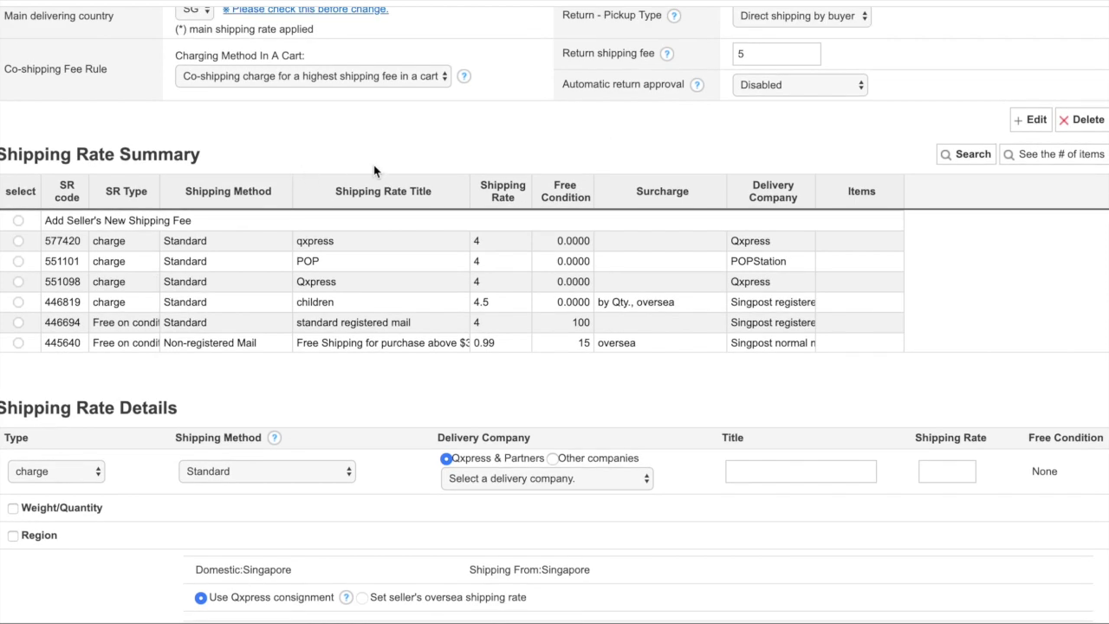
pyautogui.scroll(1, 446, 162)
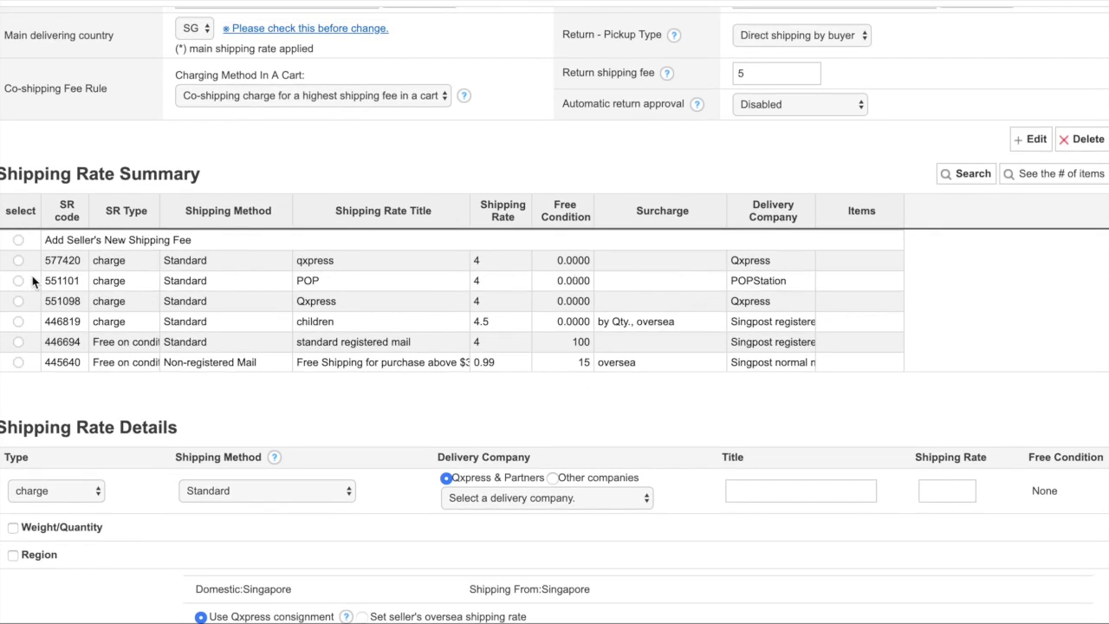
# - Load rate 577420's details (charge, Standard, Qxpress, rate 4) and scroll the remaining rates
pyautogui.click(64, 262)
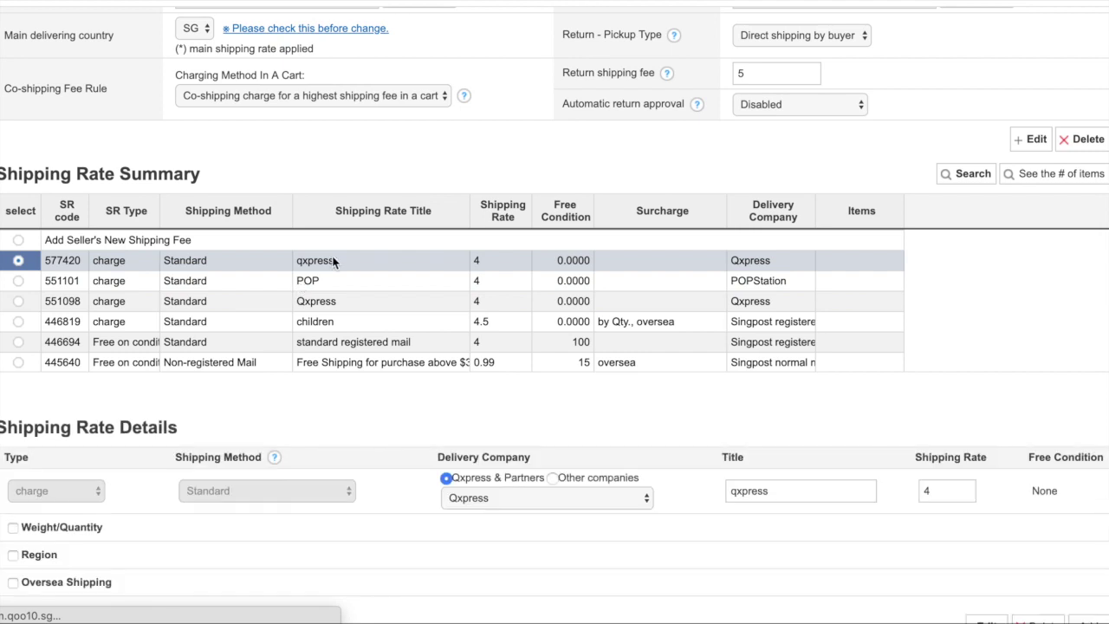
pyautogui.scroll(-1, 511, 525)
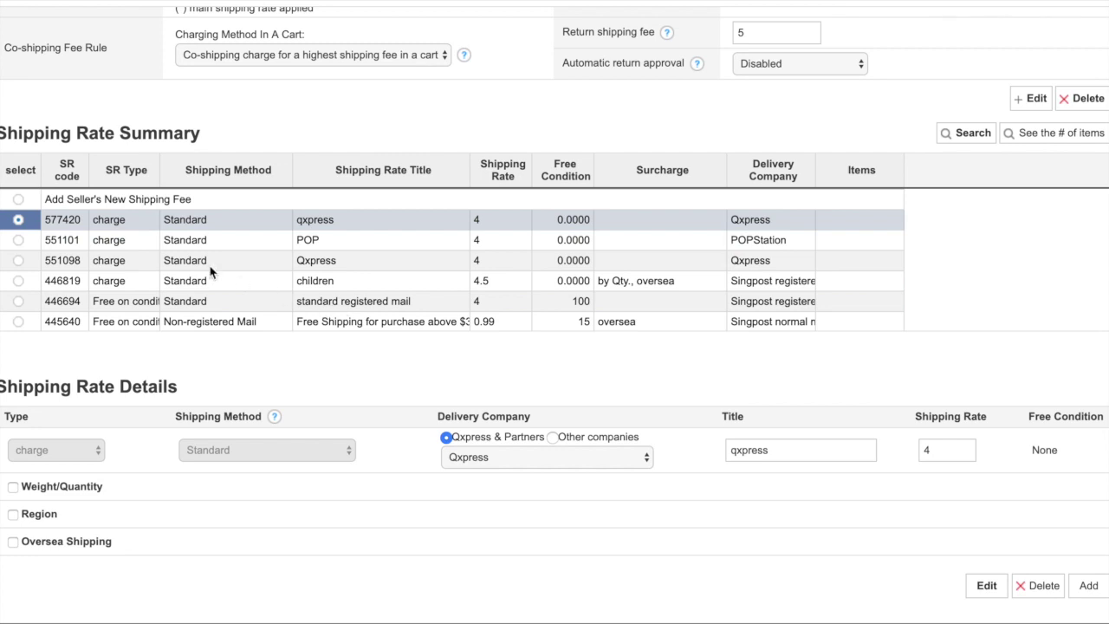
pyautogui.scroll(-3, 213, 295)
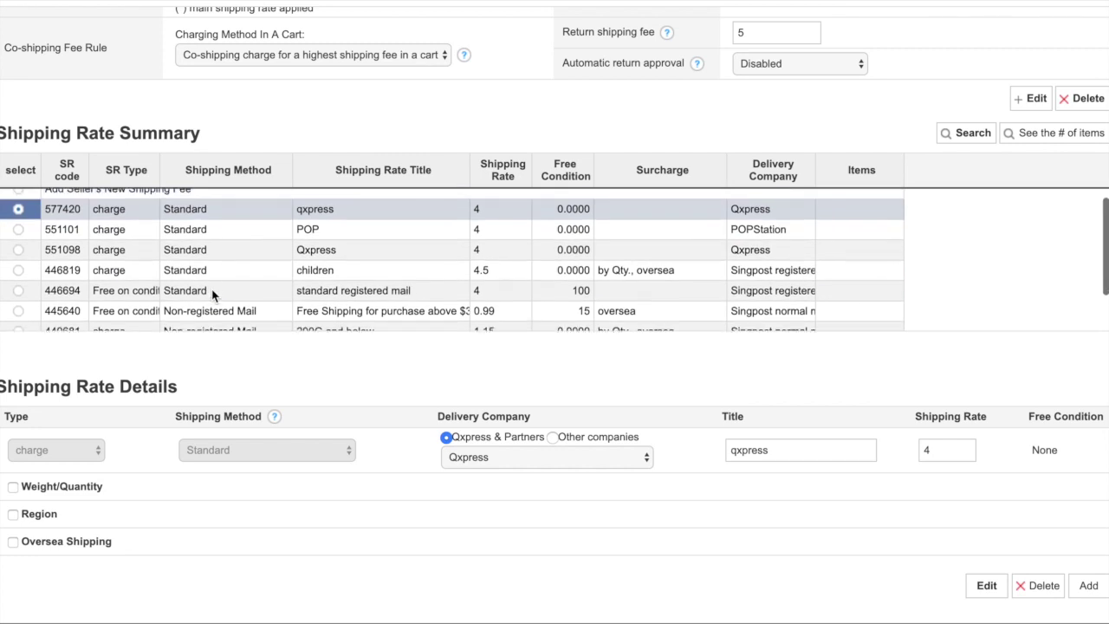
# - Add a new charge-type rate using the Non-registered Mail shipping method
pyautogui.click(1088, 586)
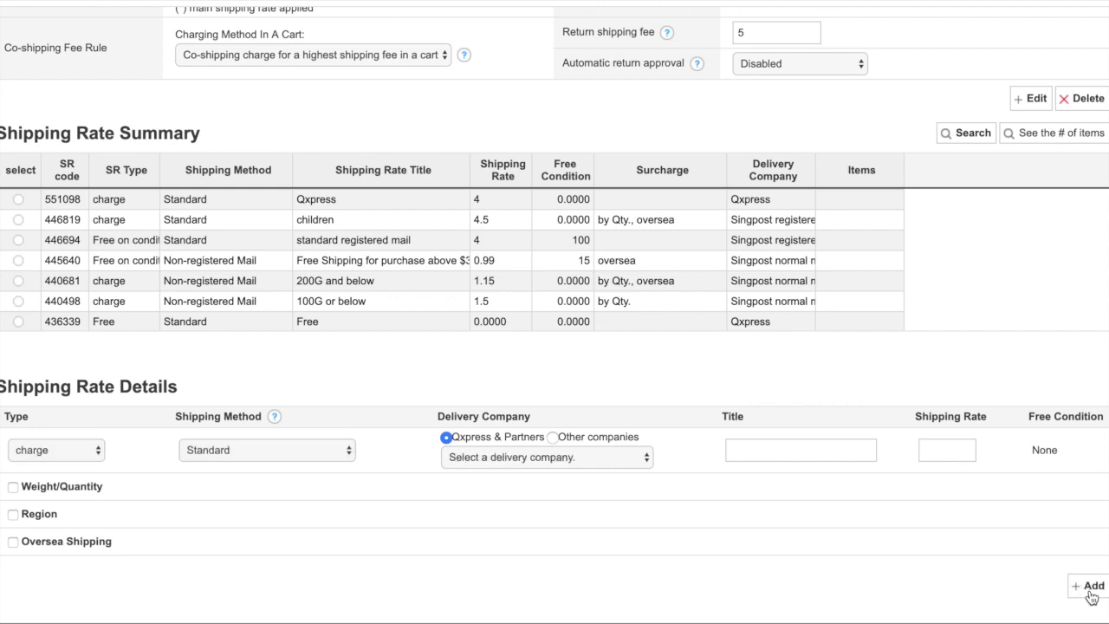
pyautogui.click(59, 459)
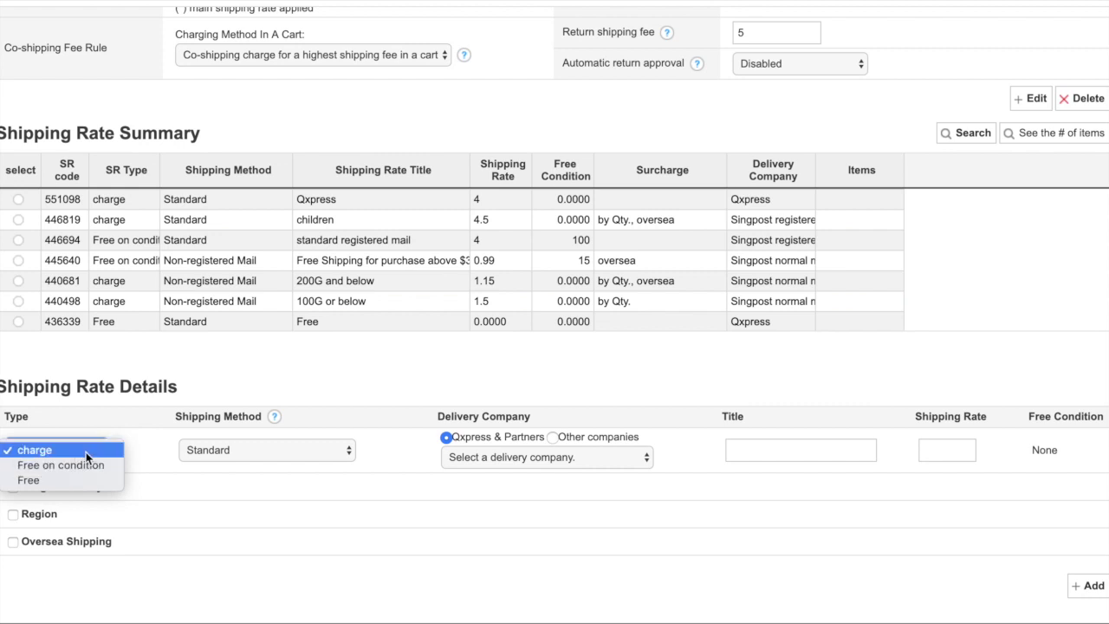
pyautogui.click(87, 449)
pyautogui.click(309, 452)
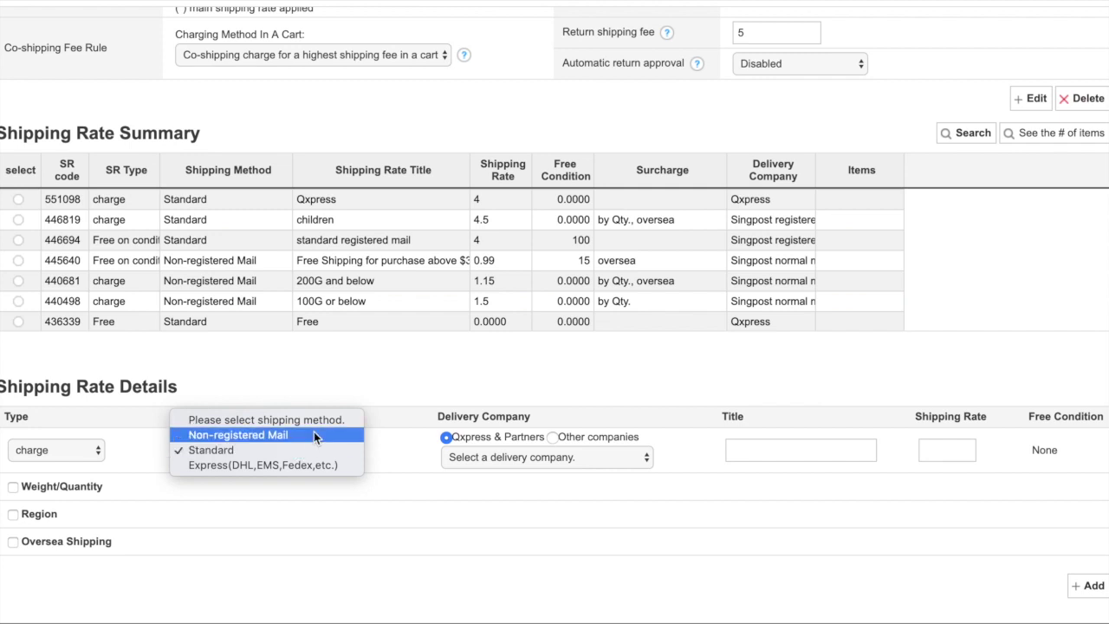
pyautogui.click(313, 434)
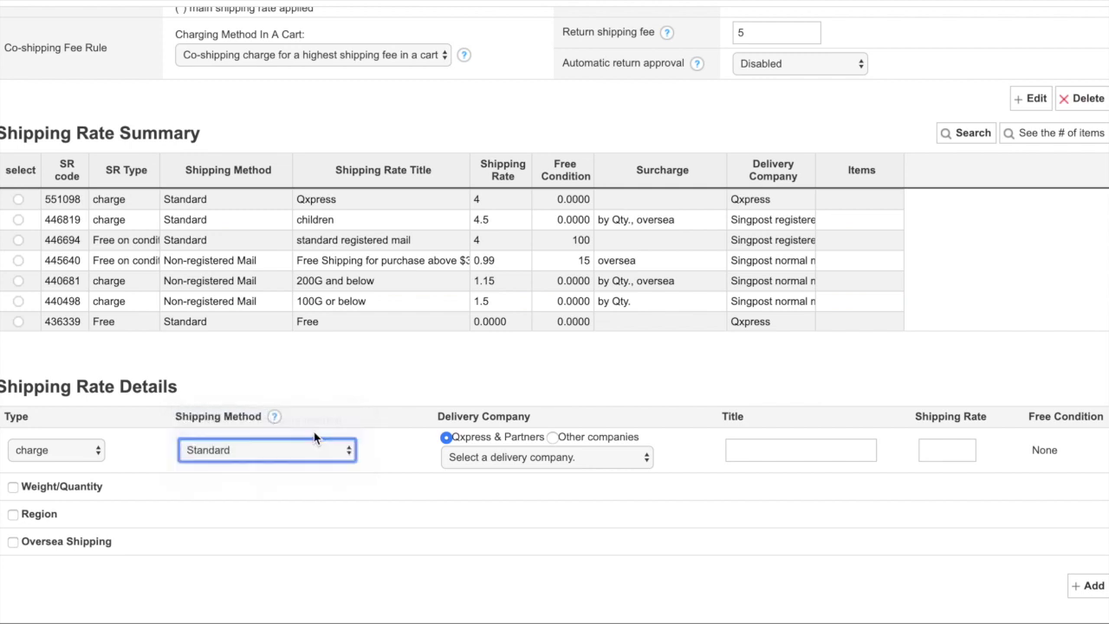
# - Choose Other companies as the delivery option and look over its company list
pyautogui.click(552, 438)
pyautogui.click(555, 456)
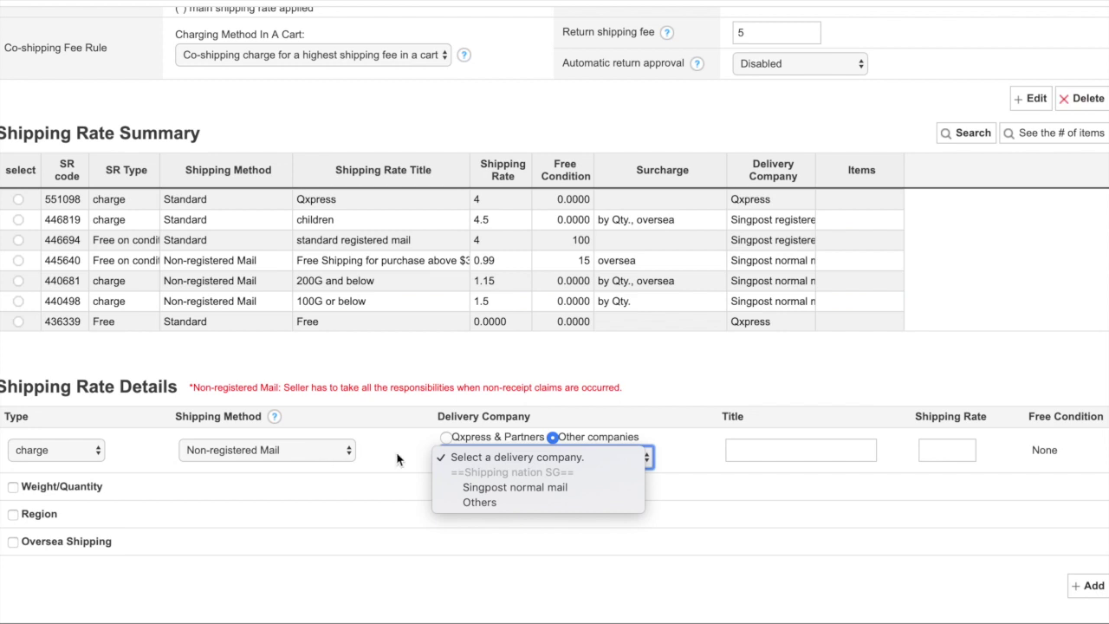
pyautogui.click(397, 460)
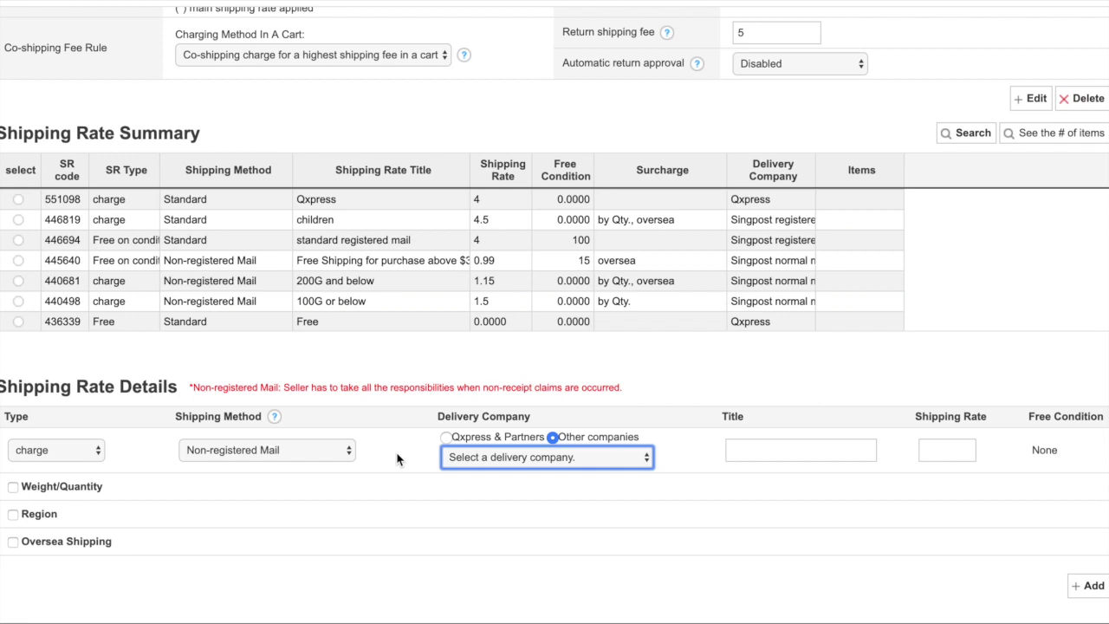
pyautogui.click(308, 451)
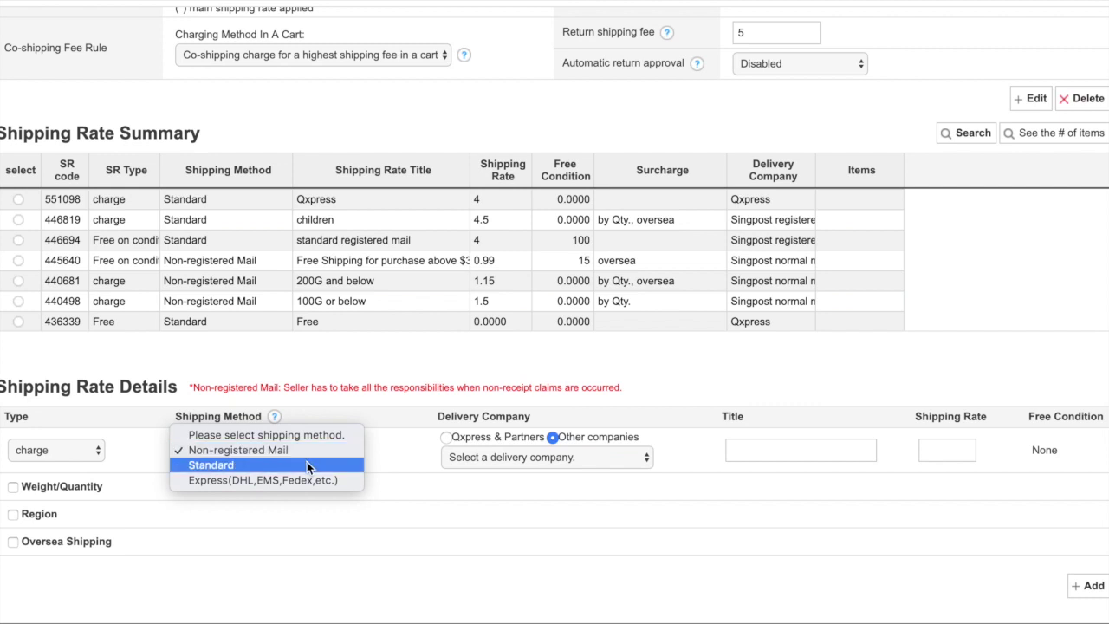
# - Change the shipping method to Standard and pick Singpost registered mail as delivery company
pyautogui.click(308, 465)
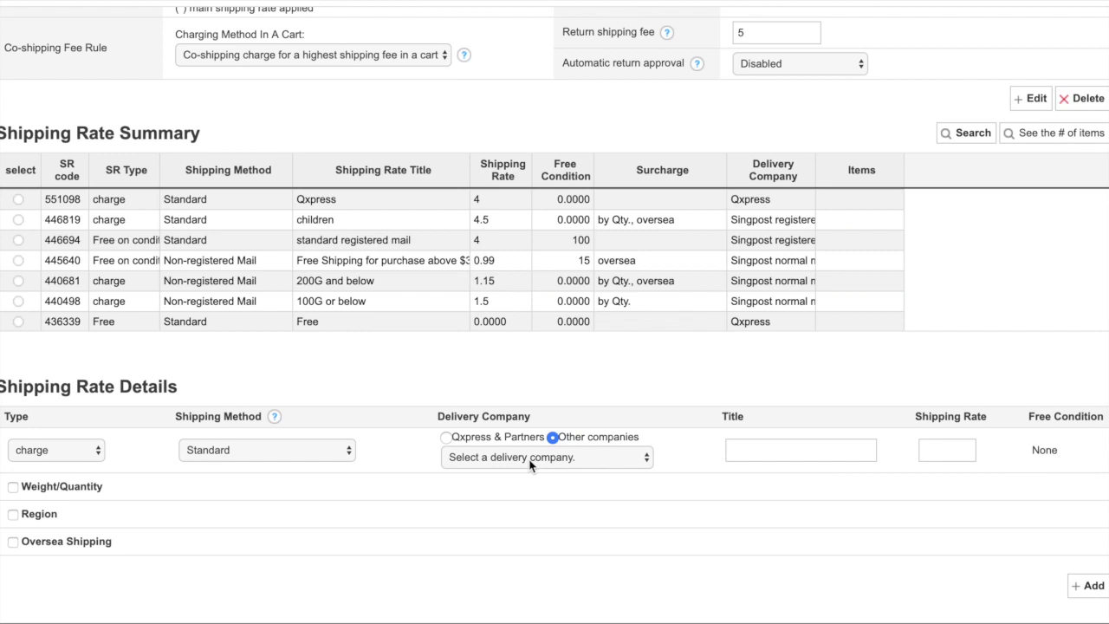
pyautogui.click(530, 464)
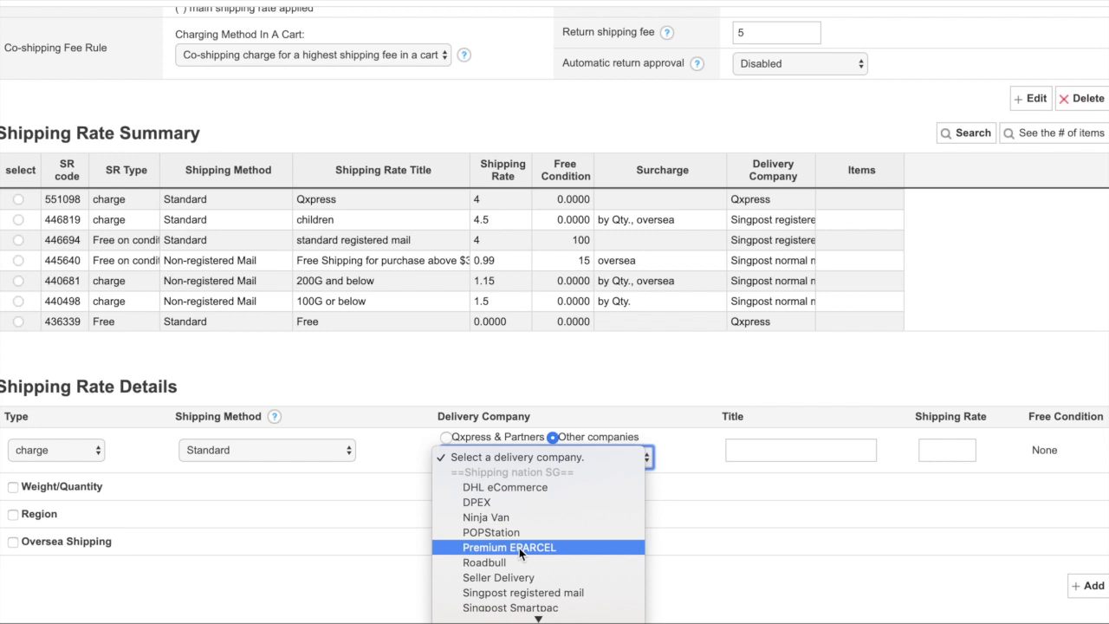
pyautogui.click(716, 520)
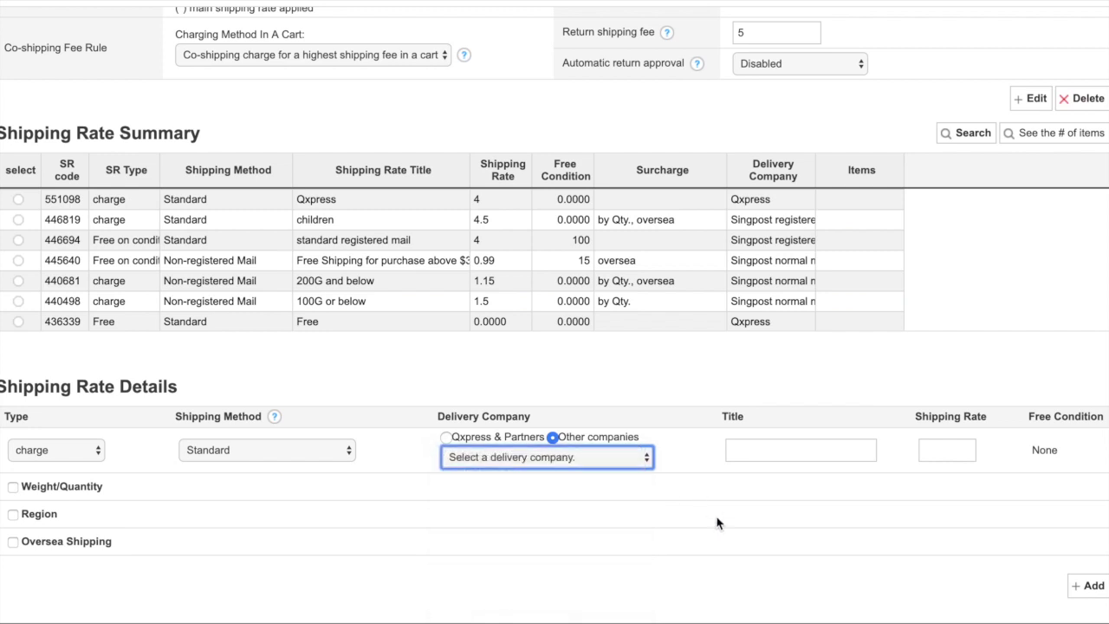
pyautogui.click(518, 458)
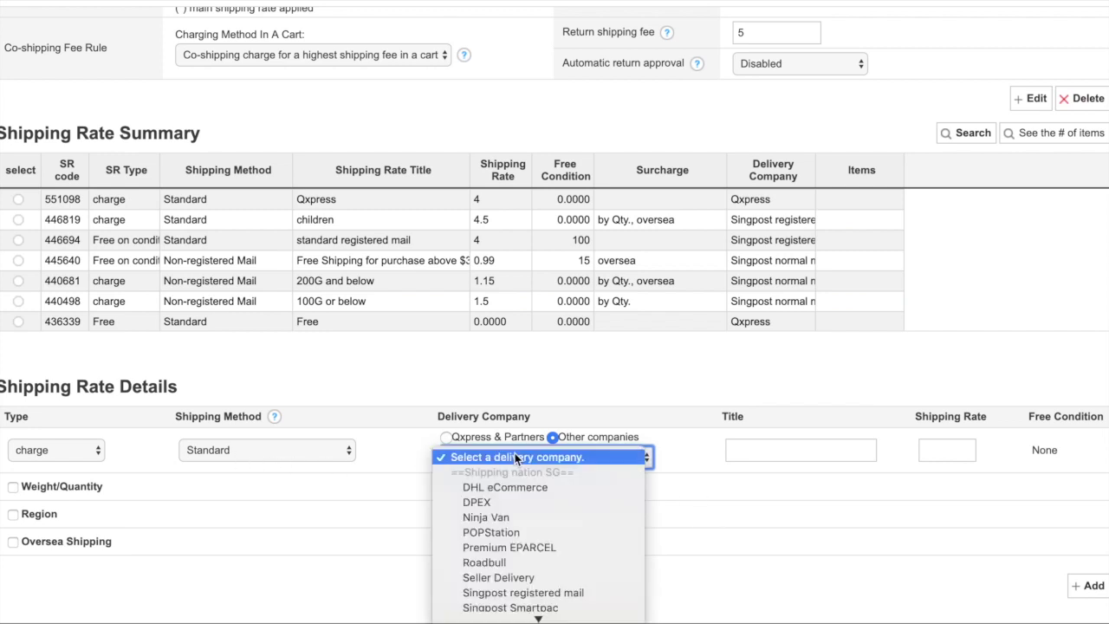
pyautogui.click(538, 595)
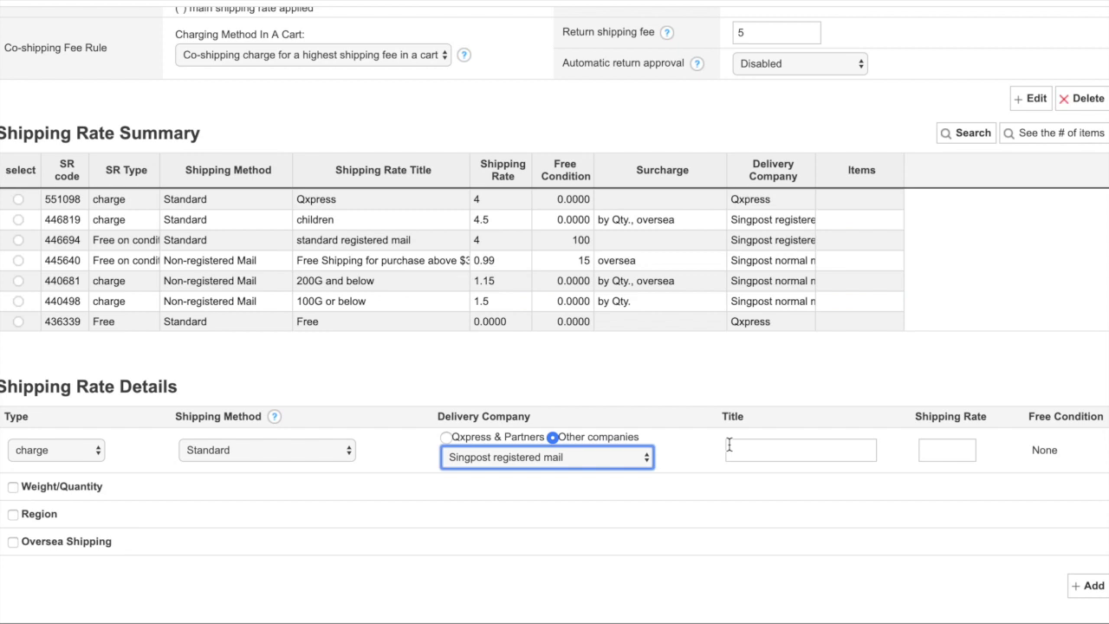
# - Title the rate 'registered article' and enable Weight/Quantity pricing by Qty every 2 items
pyautogui.click(798, 454)
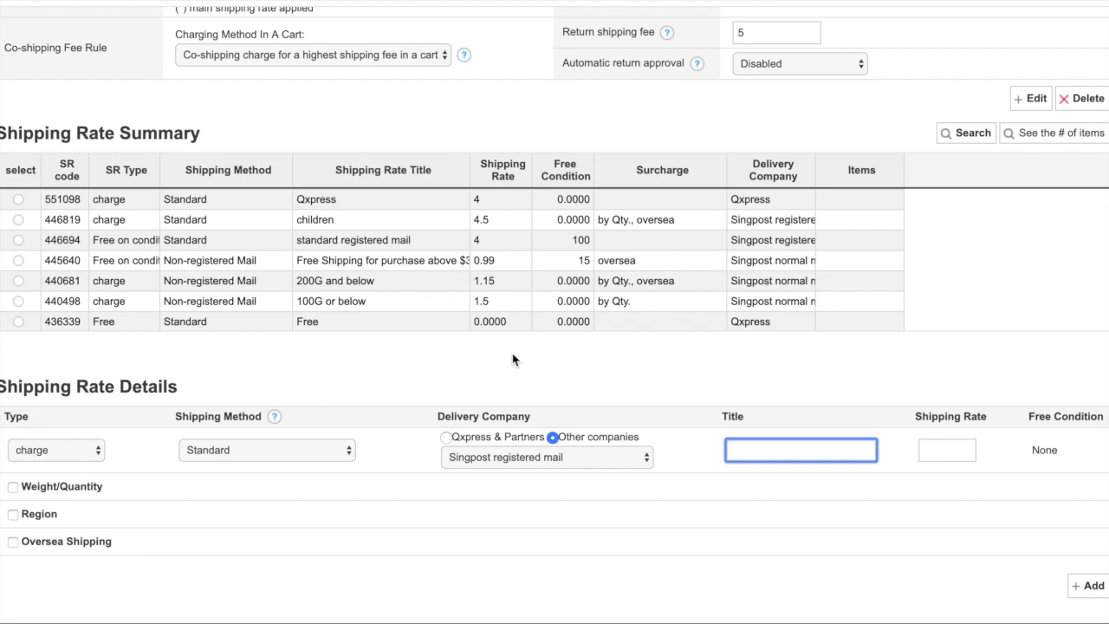
pyautogui.write('registered article')
pyautogui.click(952, 449)
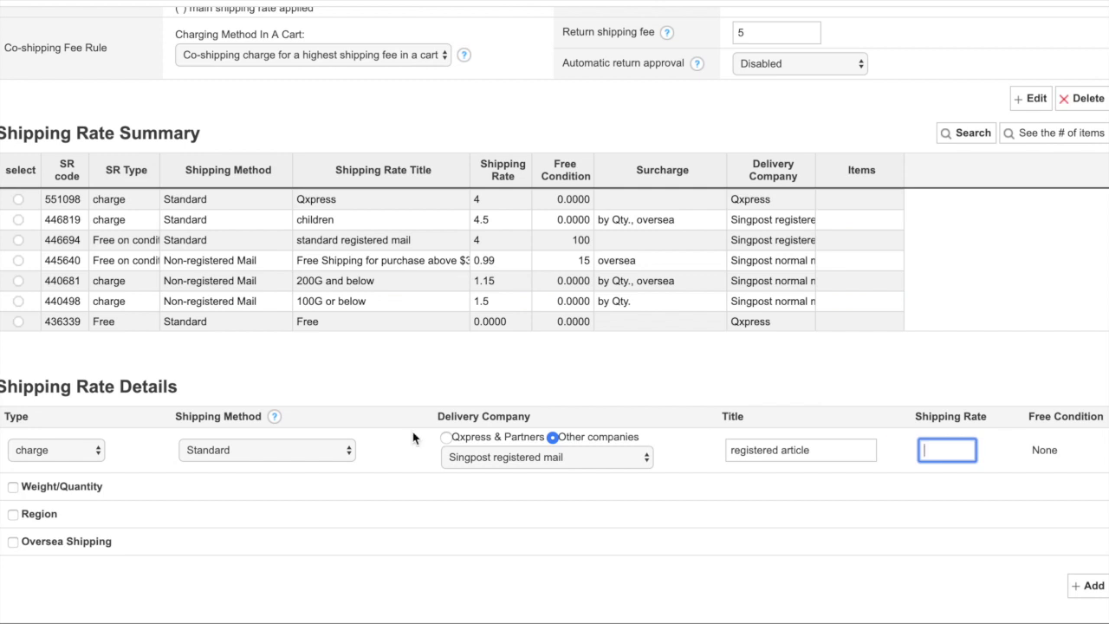
pyautogui.click(13, 487)
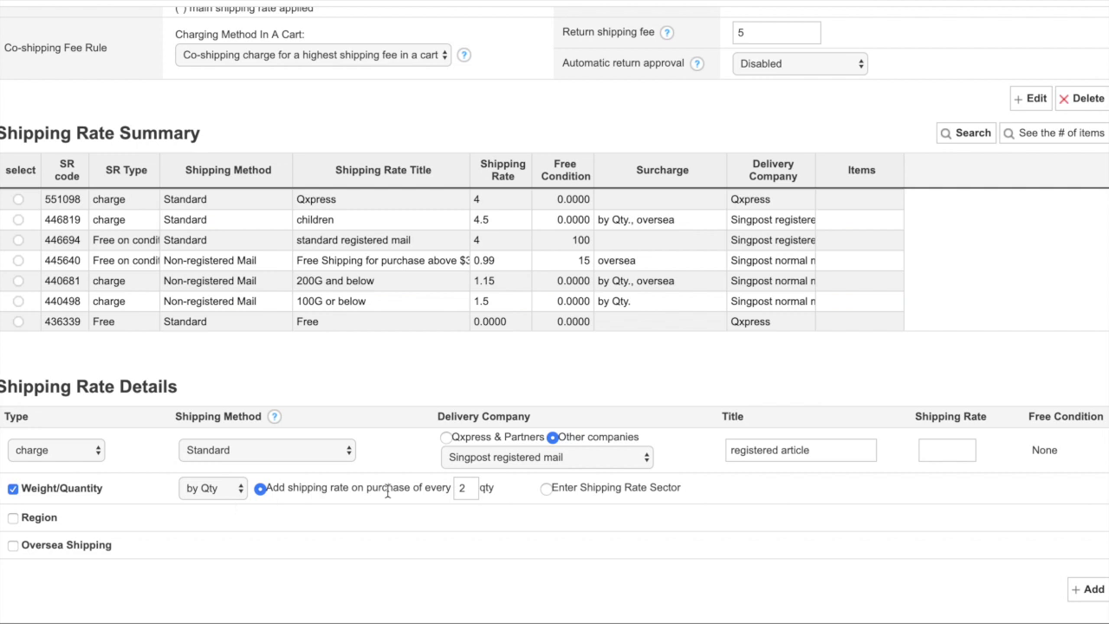
# - Enter a base shipping rate of 4, briefly changing the quantity step to 1
pyautogui.click(469, 488)
pyautogui.press('BackSpace')
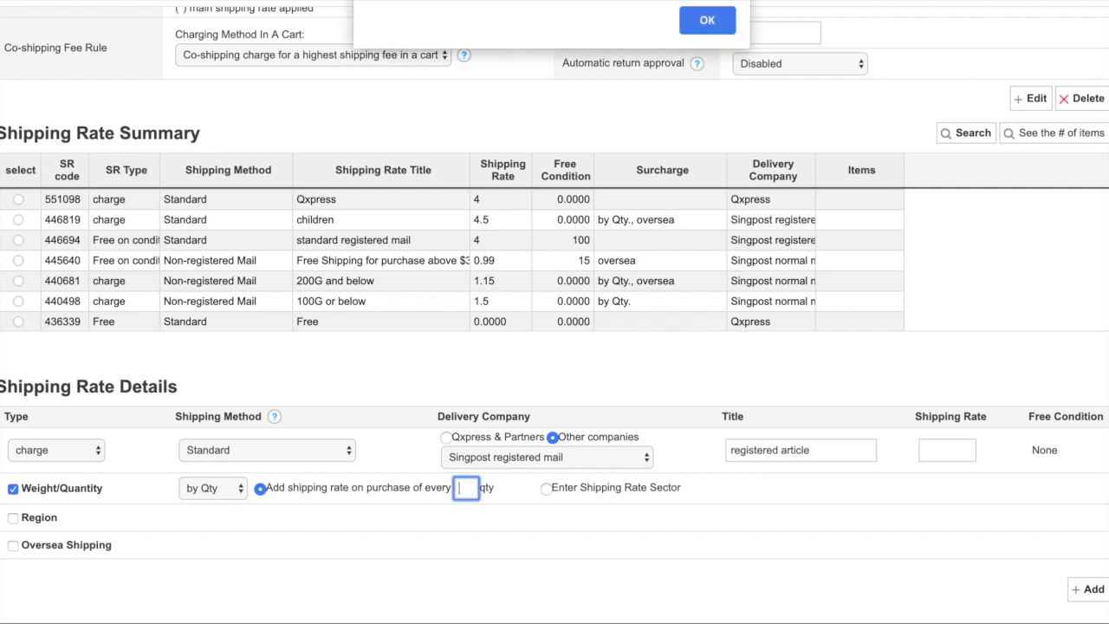
pyautogui.click(713, 31)
pyautogui.write('1')
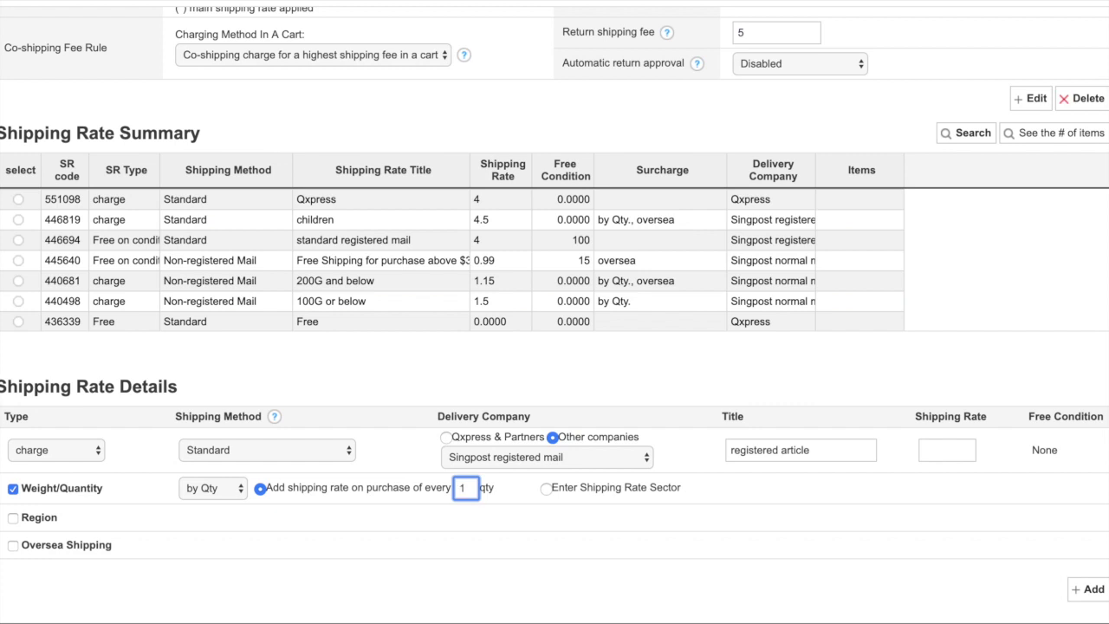
pyautogui.click(516, 490)
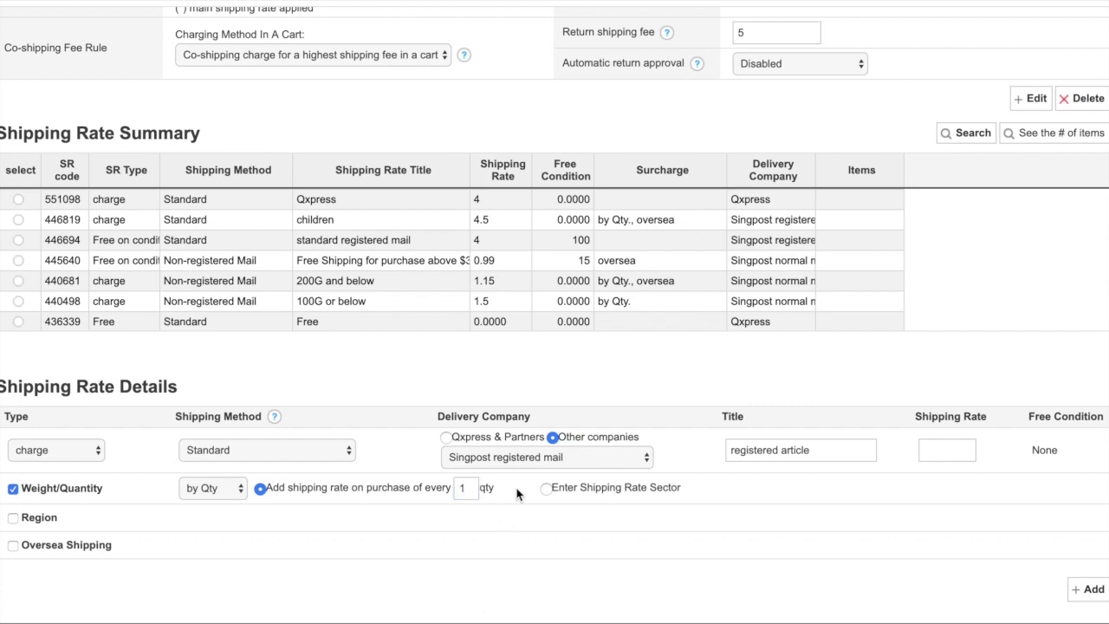
pyautogui.click(959, 452)
pyautogui.write('4')
pyautogui.click(884, 513)
# - Restore the quantity step to 2 while keeping the 4.00 shipping rate
pyautogui.moveTo(932, 451); pyautogui.dragTo(908, 453)
pyautogui.click(469, 489)
pyautogui.press('BackSpace')
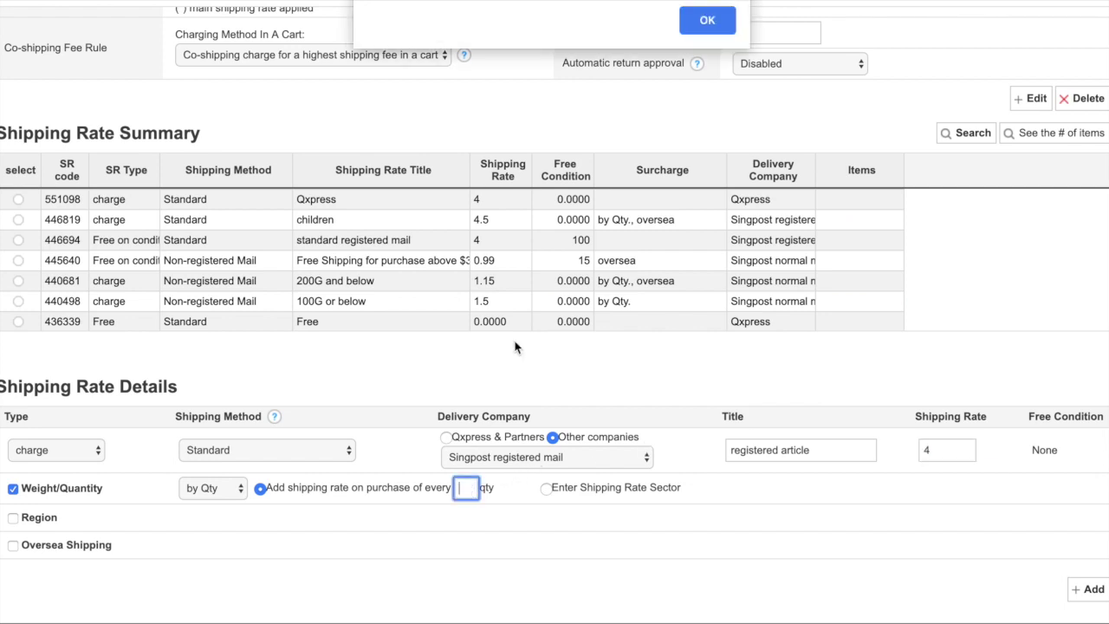
pyautogui.click(721, 26)
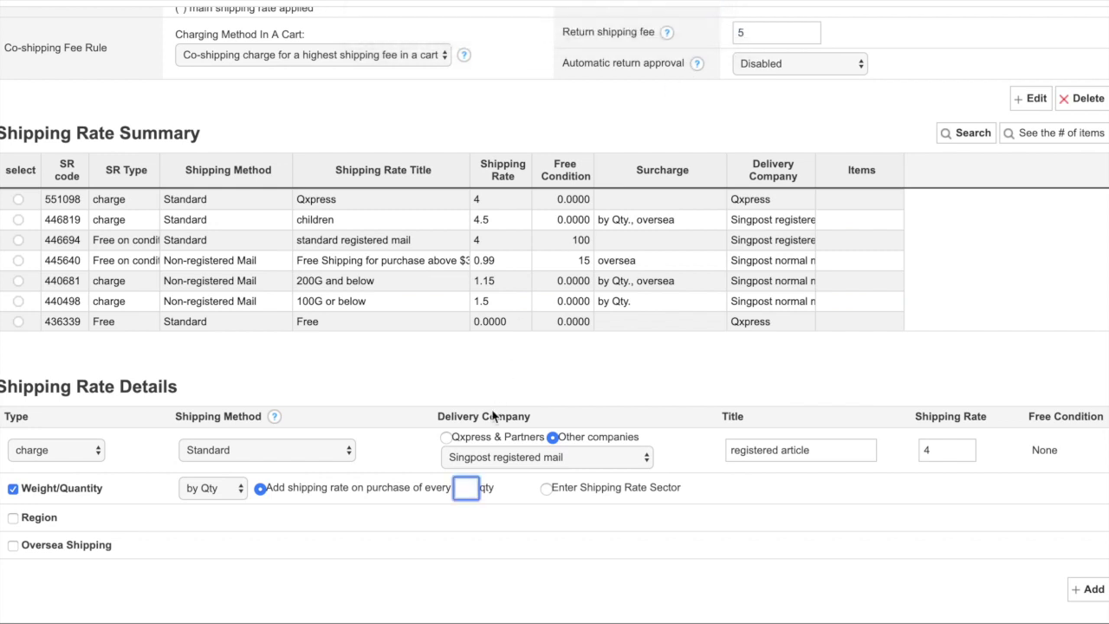
pyautogui.write('2')
pyautogui.click(726, 521)
pyautogui.click(928, 450)
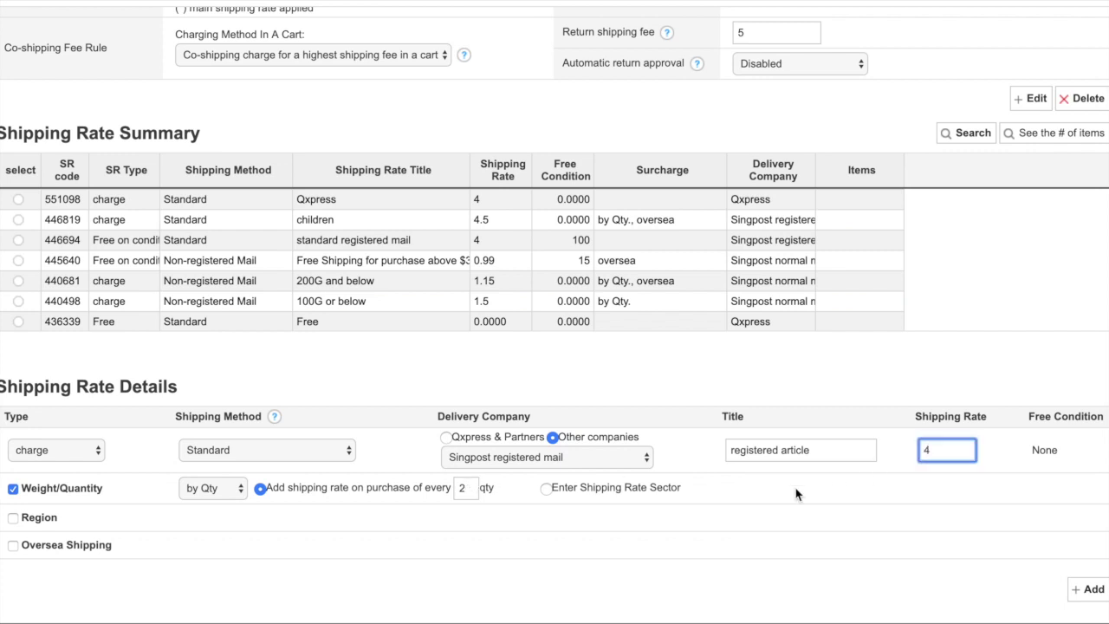
# - Switch to Enter Shipping Rate Sector pricing and add a second quantity tier
pyautogui.click(546, 490)
pyautogui.scroll(-1, 548, 493)
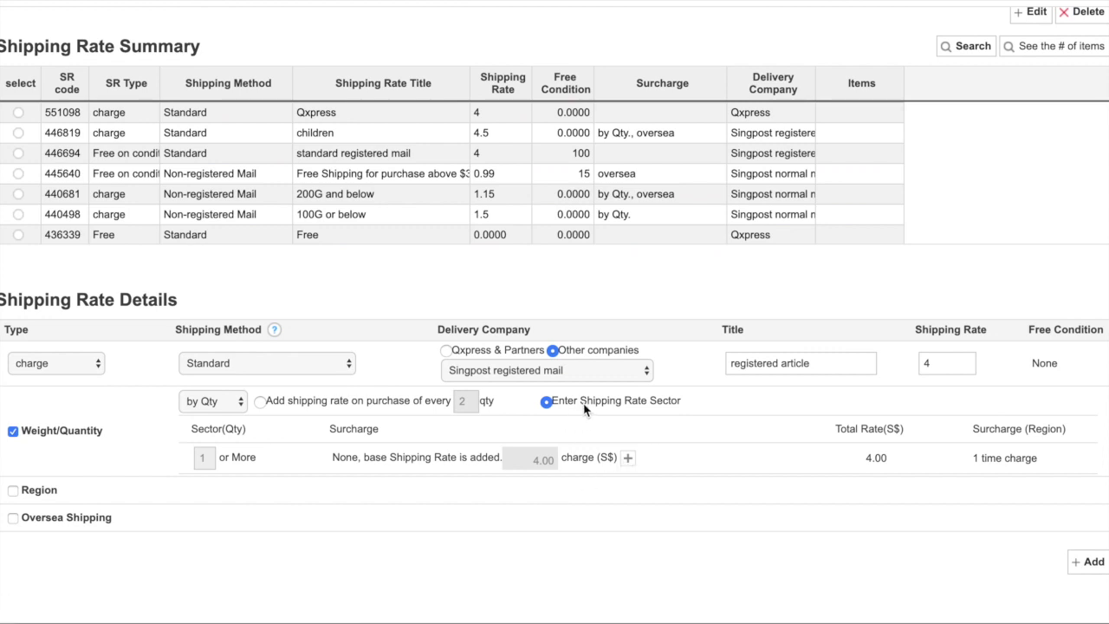
pyautogui.click(628, 458)
pyautogui.scroll(-3, 631, 459)
# - Start the second sector at 4 items, making the first tier 1–3 items
pyautogui.scroll(1, 514, 289)
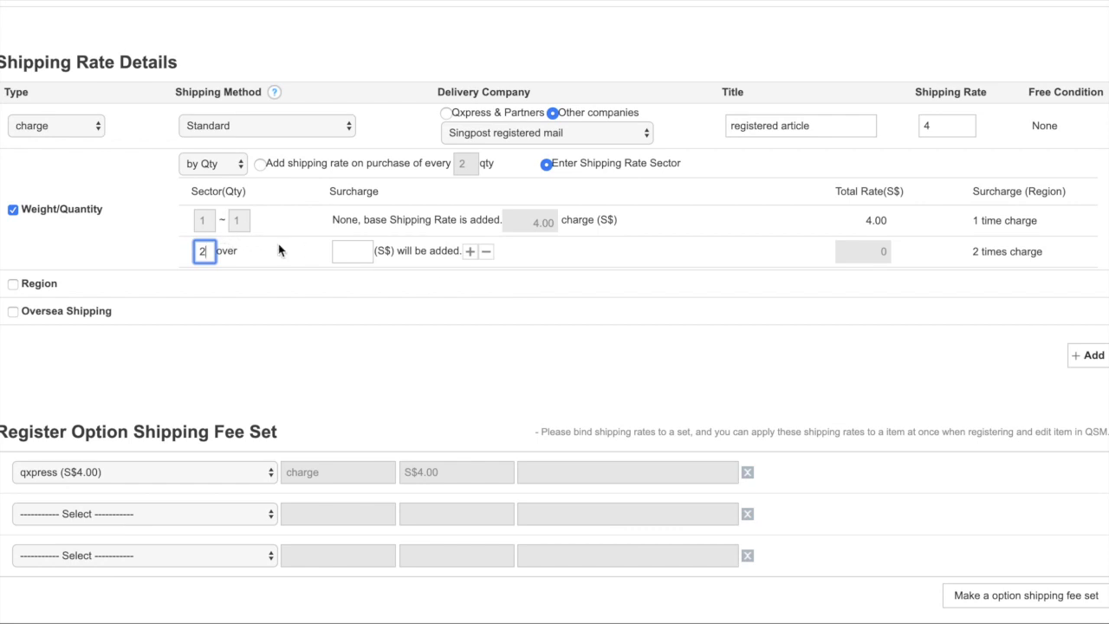
pyautogui.press('BackSpace')
pyautogui.write('4')
pyautogui.click(328, 267)
# - Add a 2.00 surcharge for 4 or more items, giving a 6.00 total
pyautogui.scroll(1, 430, 247)
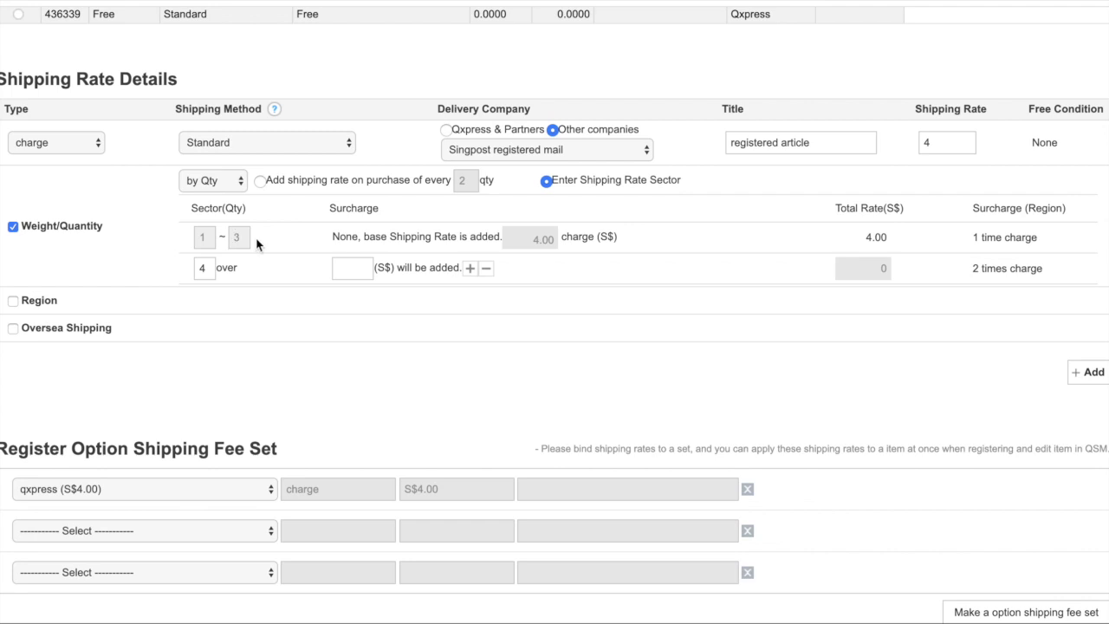
pyautogui.moveTo(364, 237); pyautogui.dragTo(535, 241)
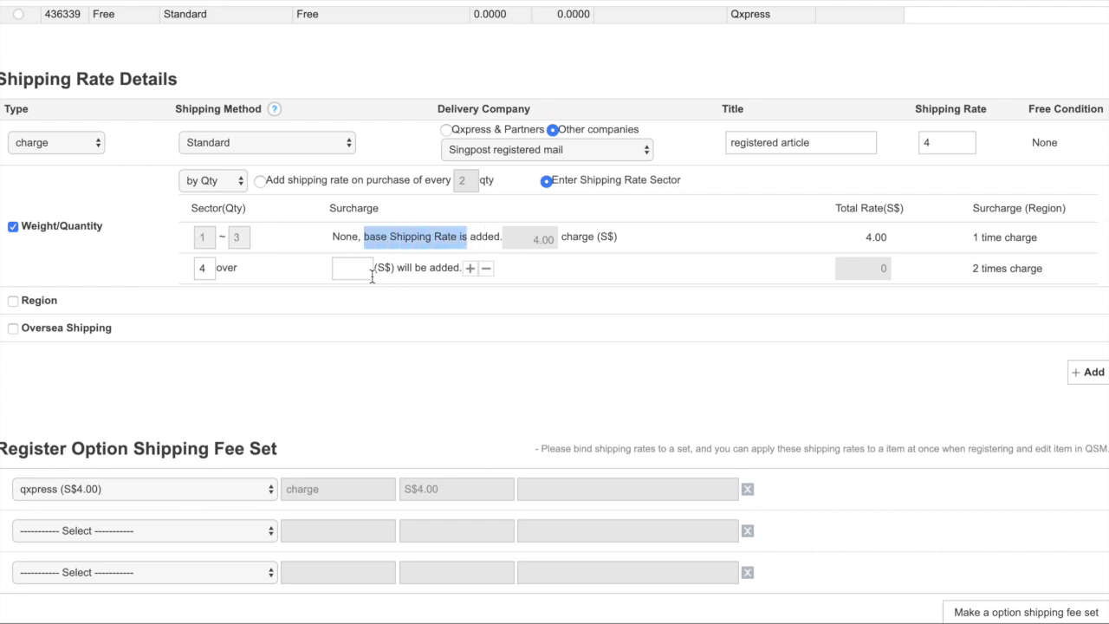
pyautogui.click(346, 265)
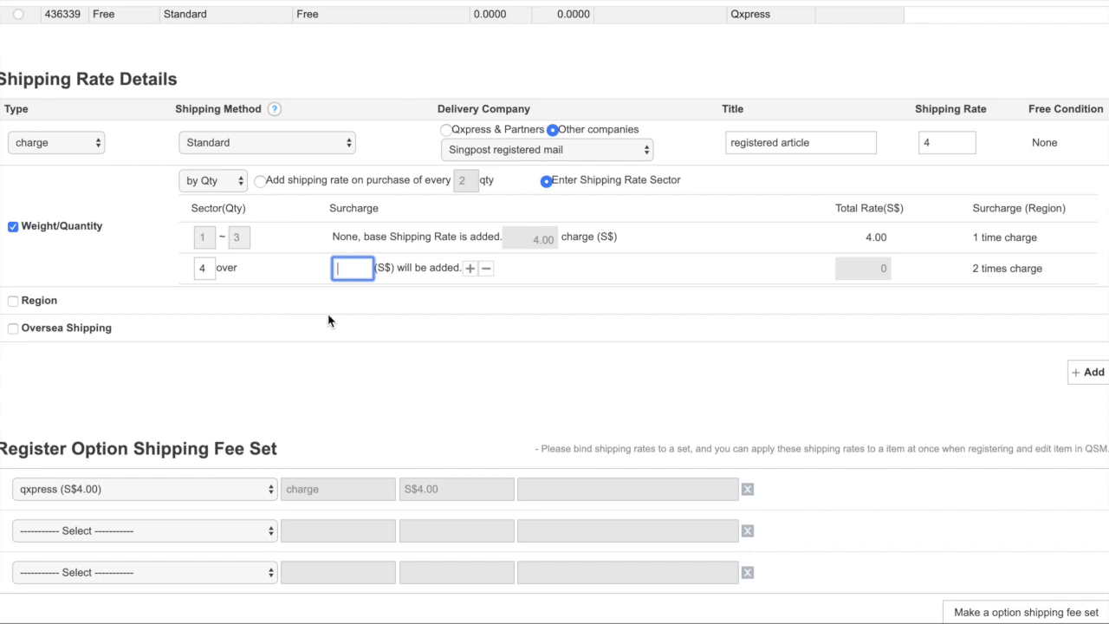
pyautogui.write('2')
pyautogui.click(543, 275)
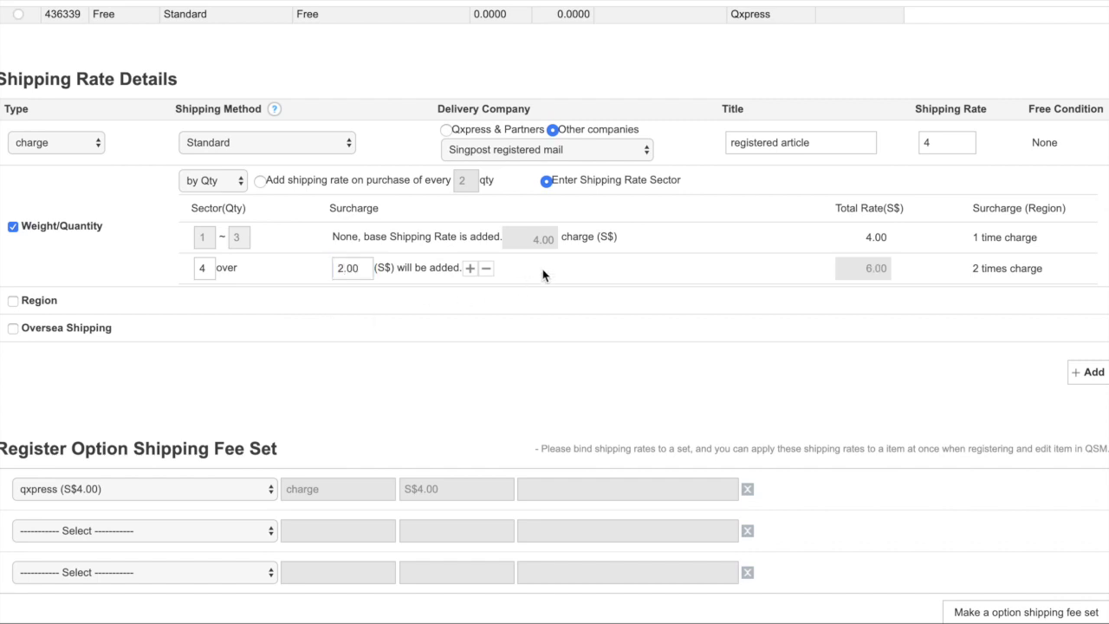
pyautogui.doubleClick(847, 269)
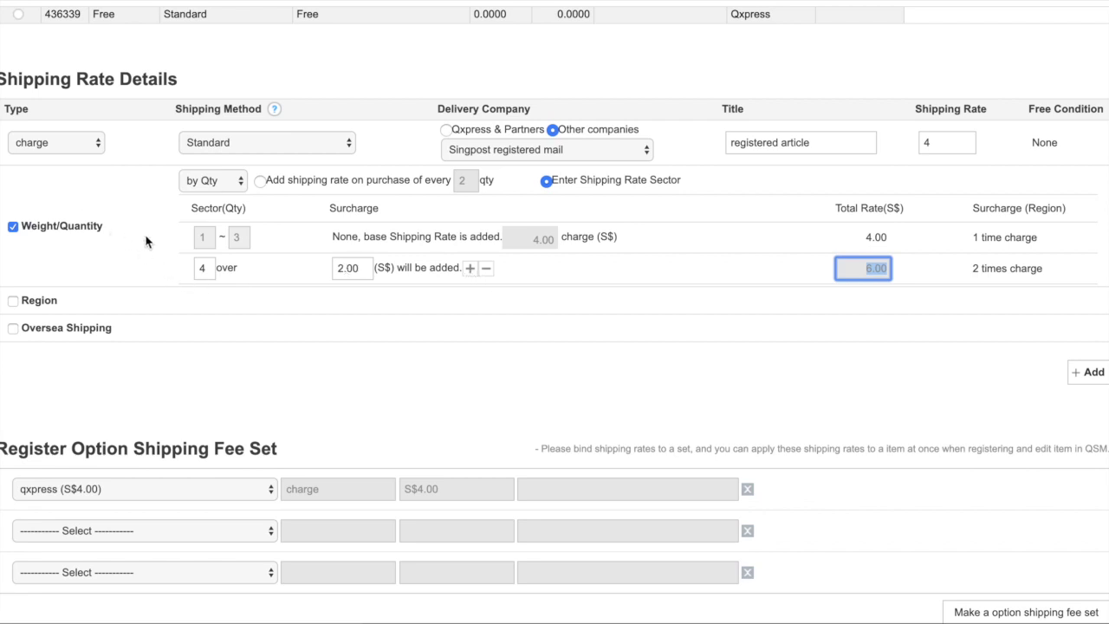
pyautogui.click(14, 333)
# - Enable Oversea Shipping and review Qxpress consignment rates, e.g. Arab Emirates at 13.85 total
pyautogui.click(15, 332)
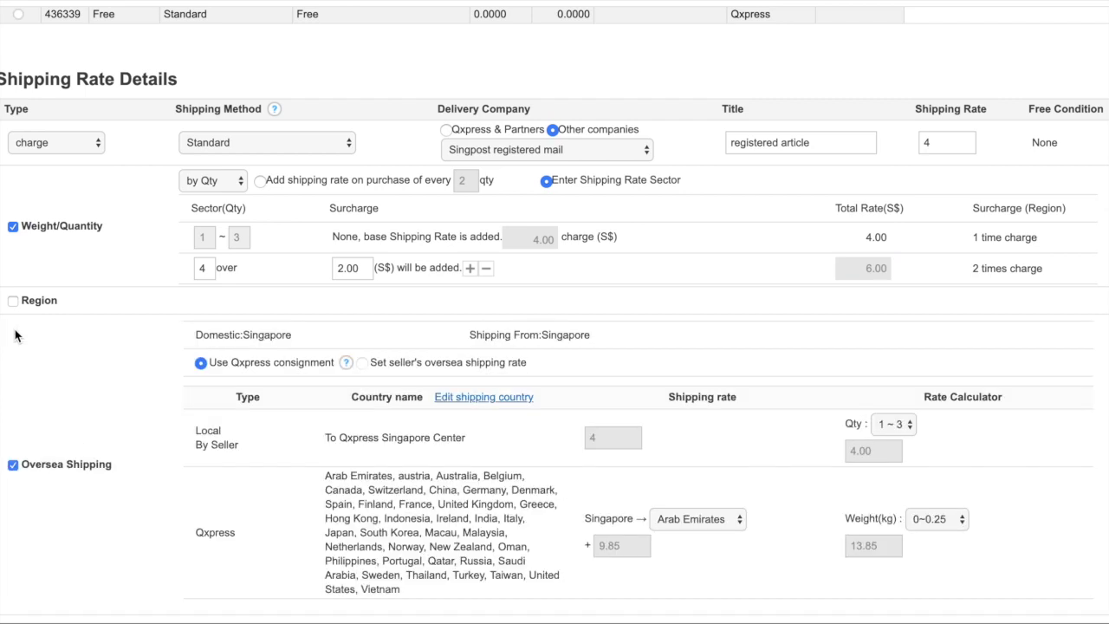
pyautogui.scroll(-1, 355, 388)
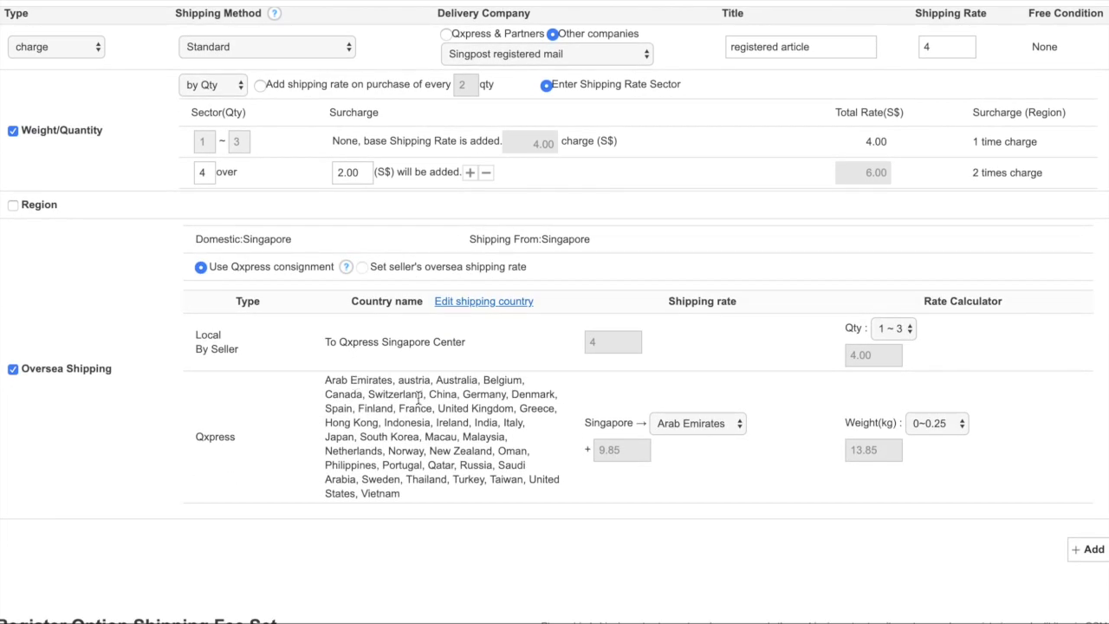
pyautogui.scroll(-1, 355, 382)
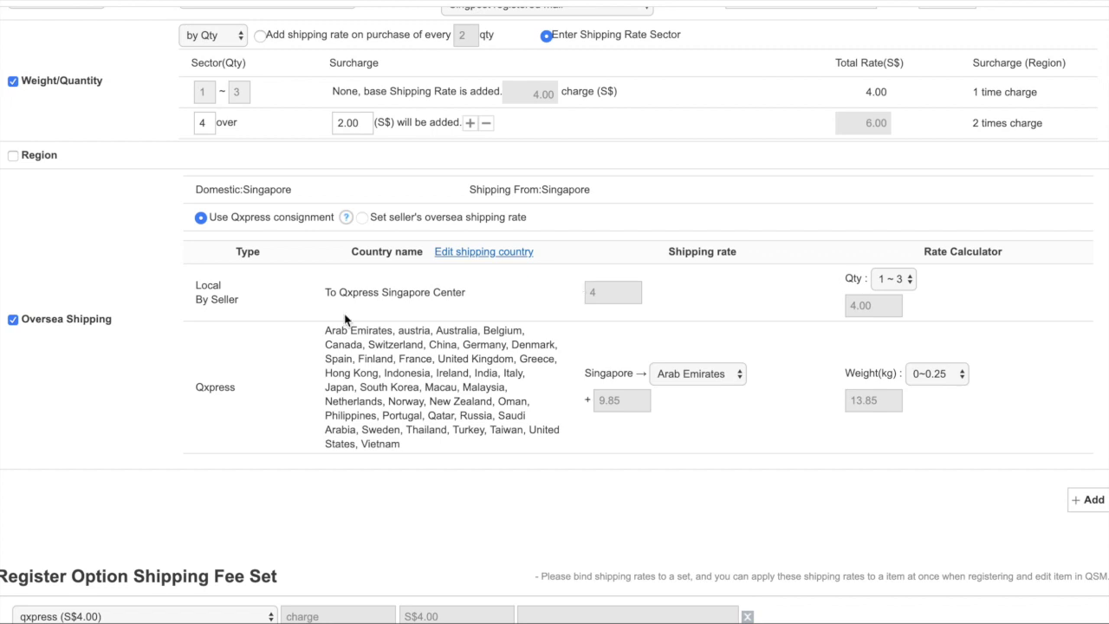
# - Switch Oversea Shipping off again for the registered article rate
pyautogui.click(13, 321)
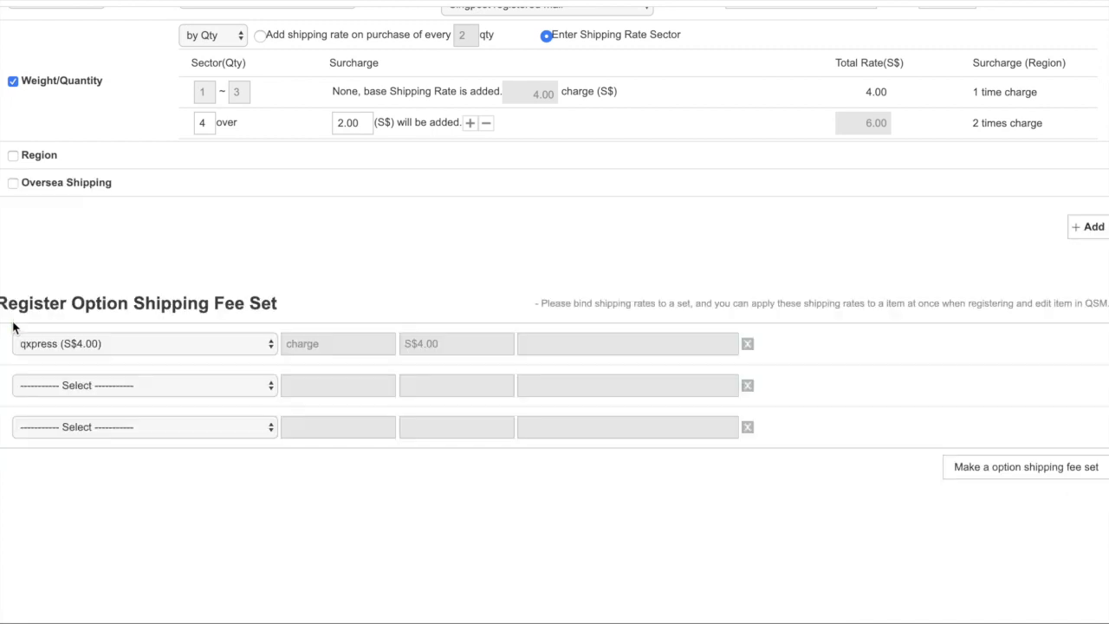
pyautogui.scroll(1, 117, 303)
pyautogui.scroll(2, 119, 303)
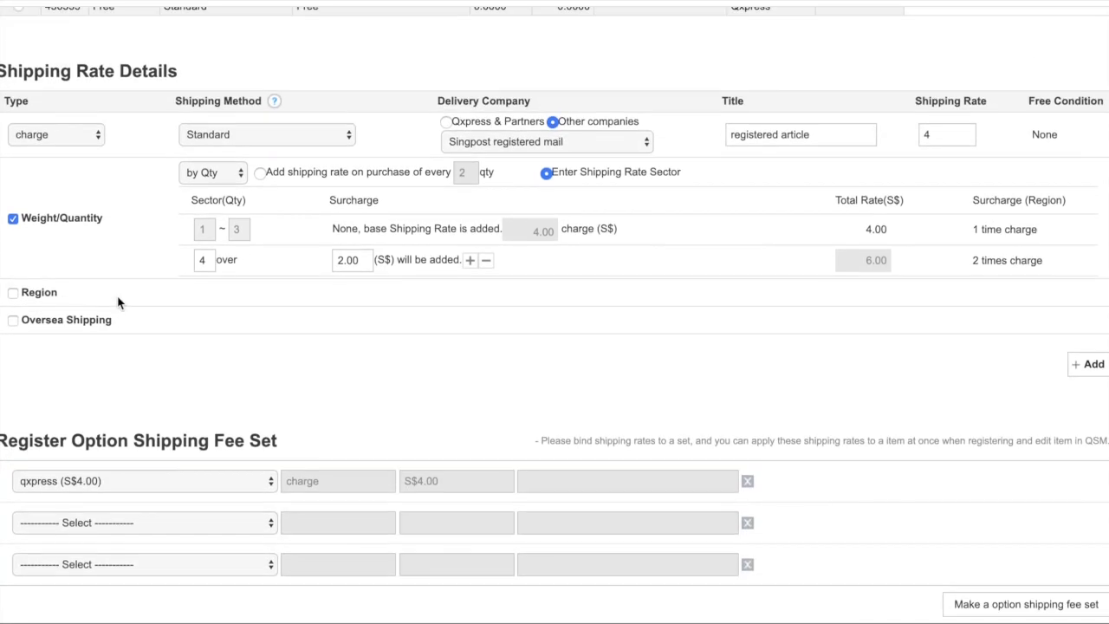
pyautogui.scroll(-2, 112, 412)
# - Keep qxpress (S$4.00) in the first slot of the option shipping fee set
pyautogui.click(169, 371)
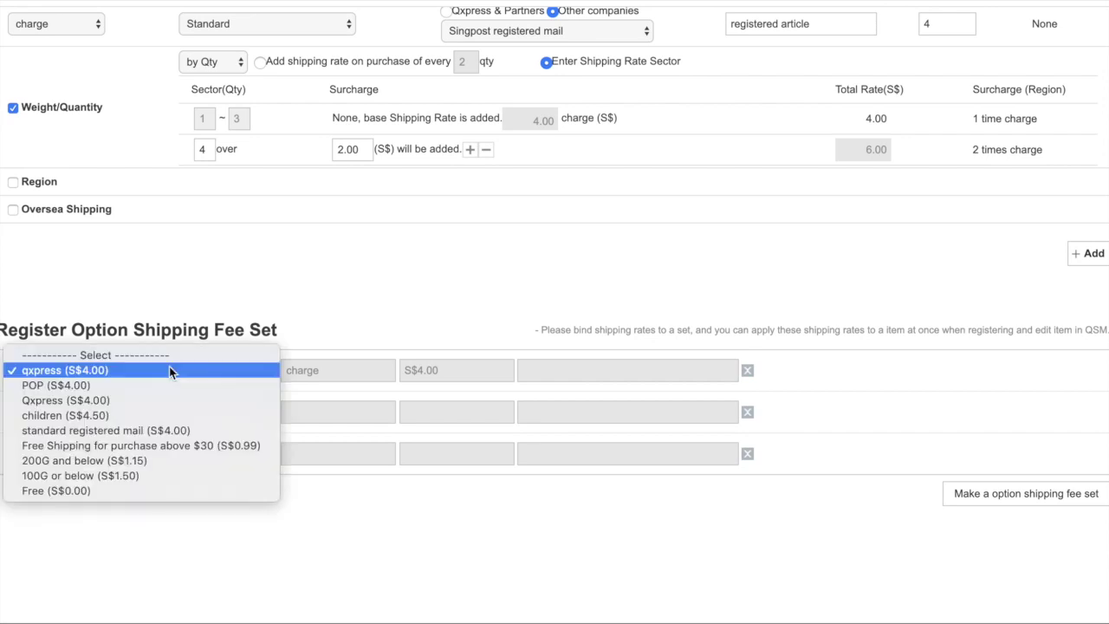
pyautogui.click(234, 258)
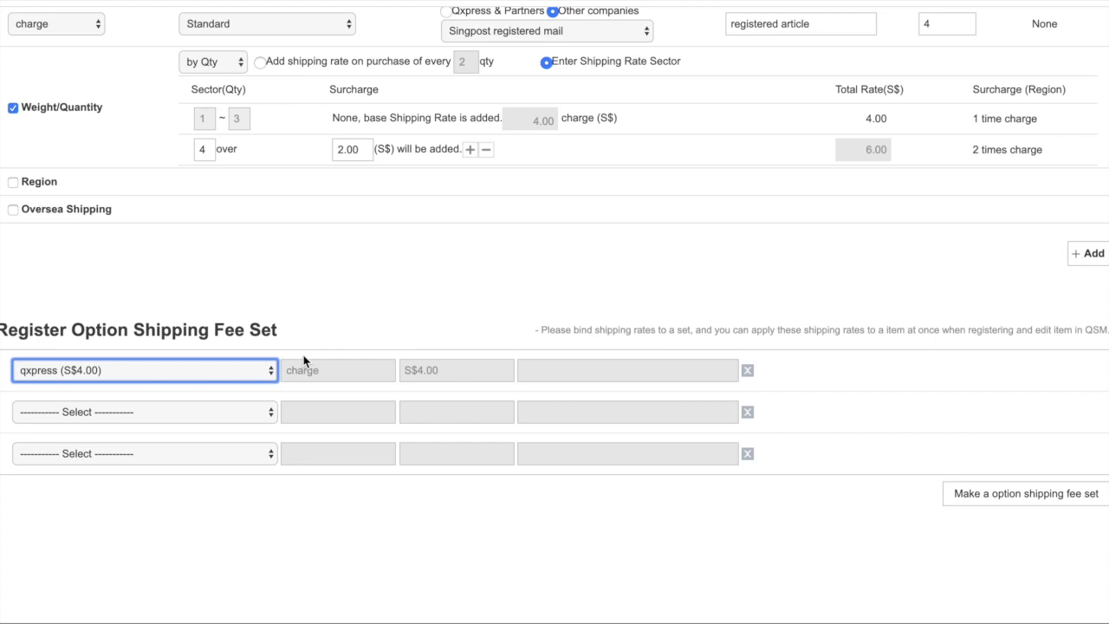
pyautogui.click(182, 378)
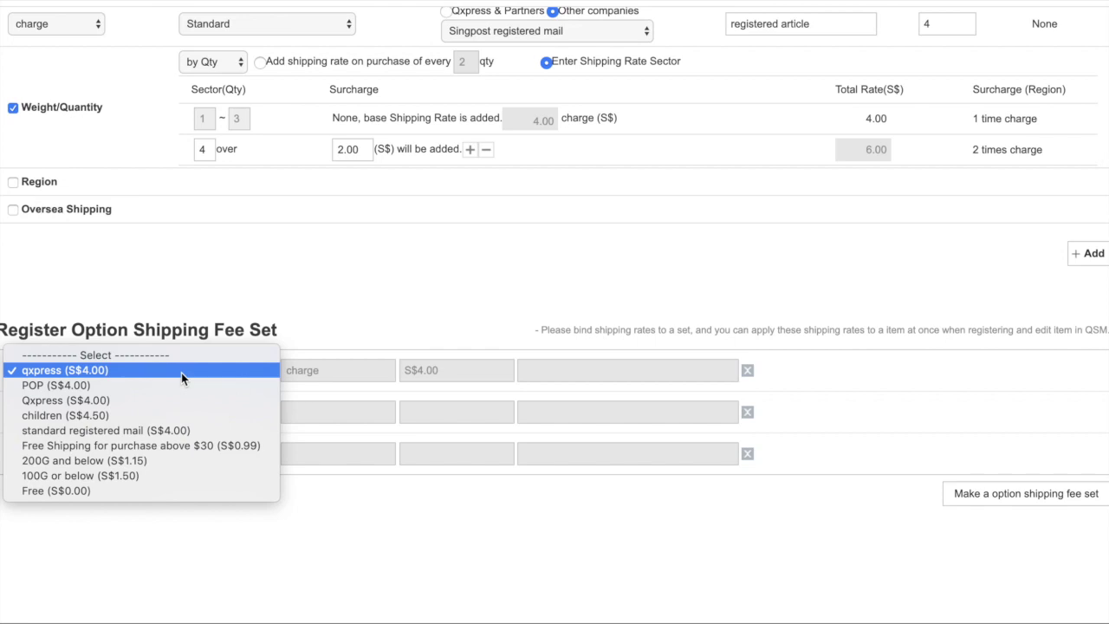
pyautogui.click(182, 374)
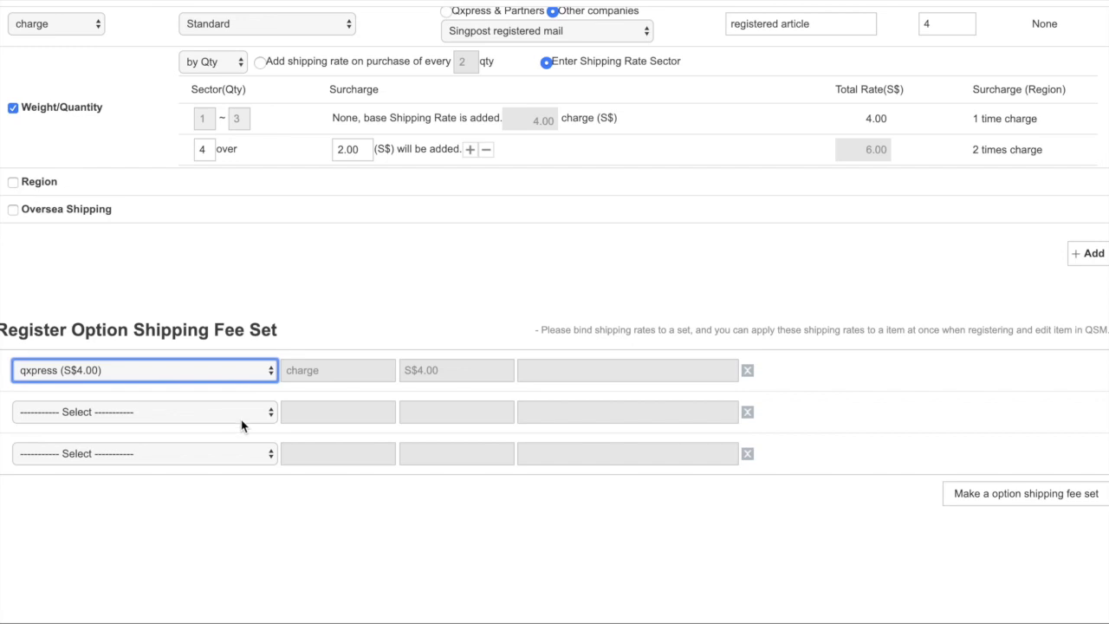
pyautogui.click(253, 373)
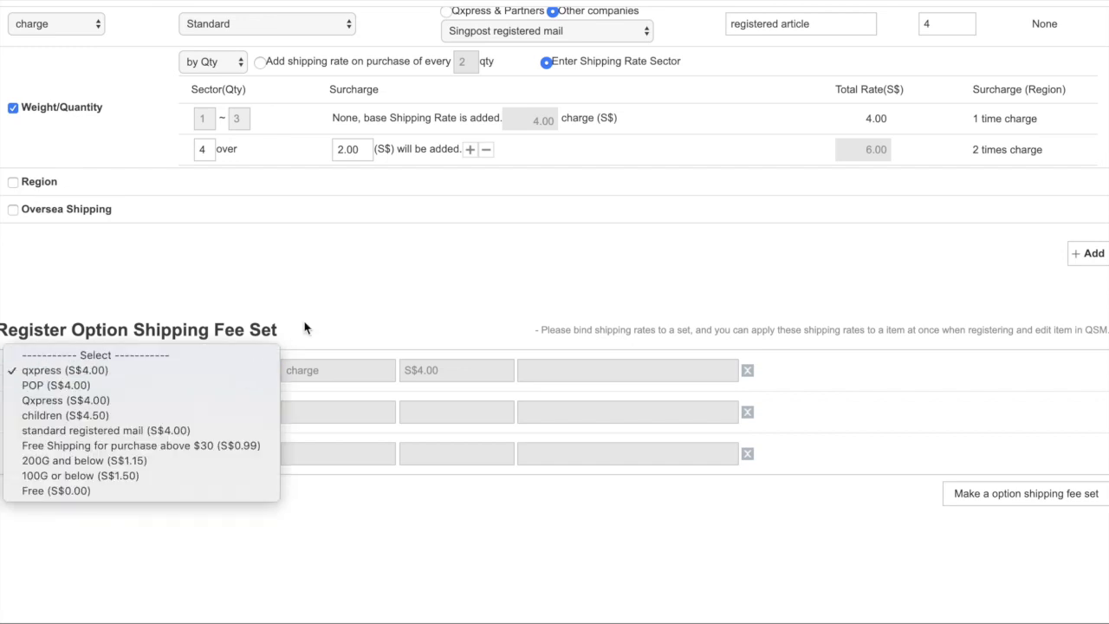
pyautogui.click(328, 316)
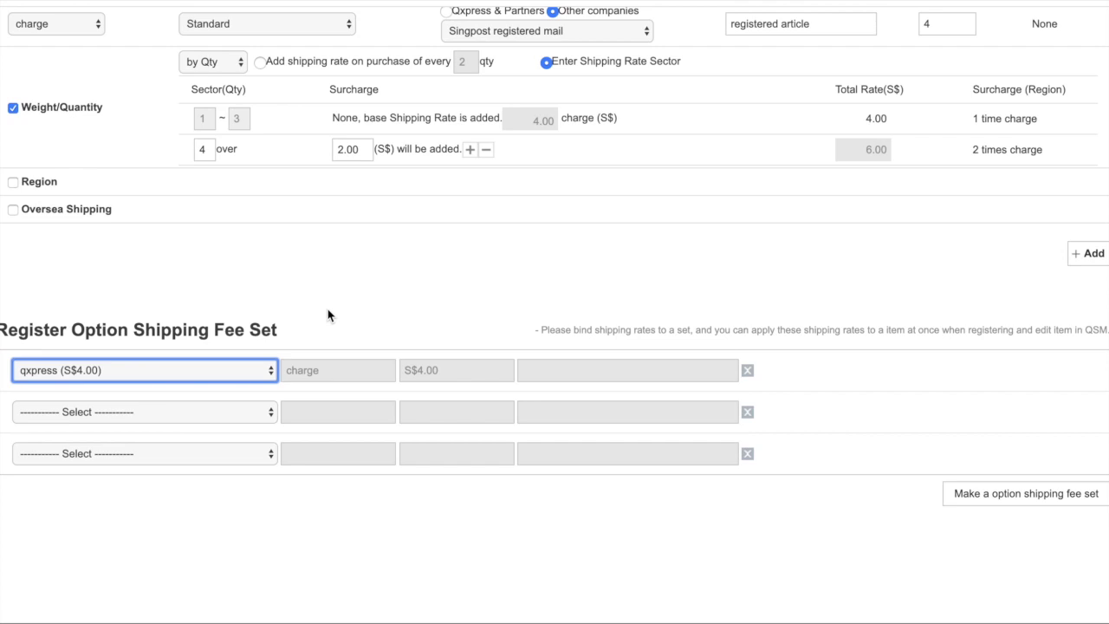
pyautogui.scroll(1, 327, 315)
# - Select the Qshipping group and review its Free Shipping, Qx Standard and Qprime Quick rates
pyautogui.scroll(5, 327, 308)
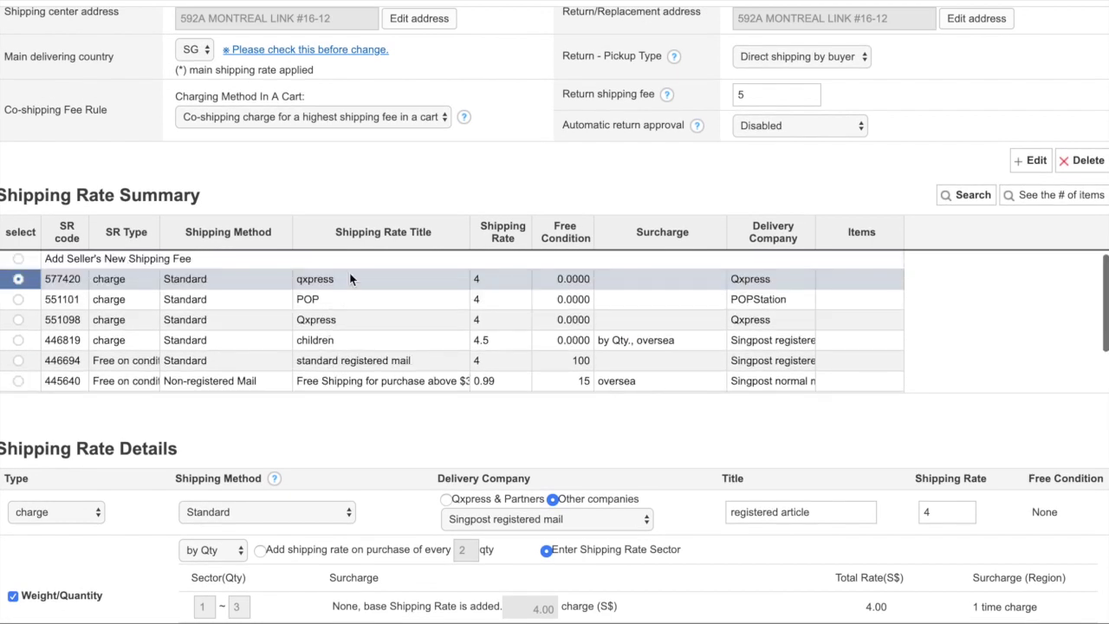
pyautogui.scroll(1, 332, 310)
pyautogui.scroll(1, 426, 207)
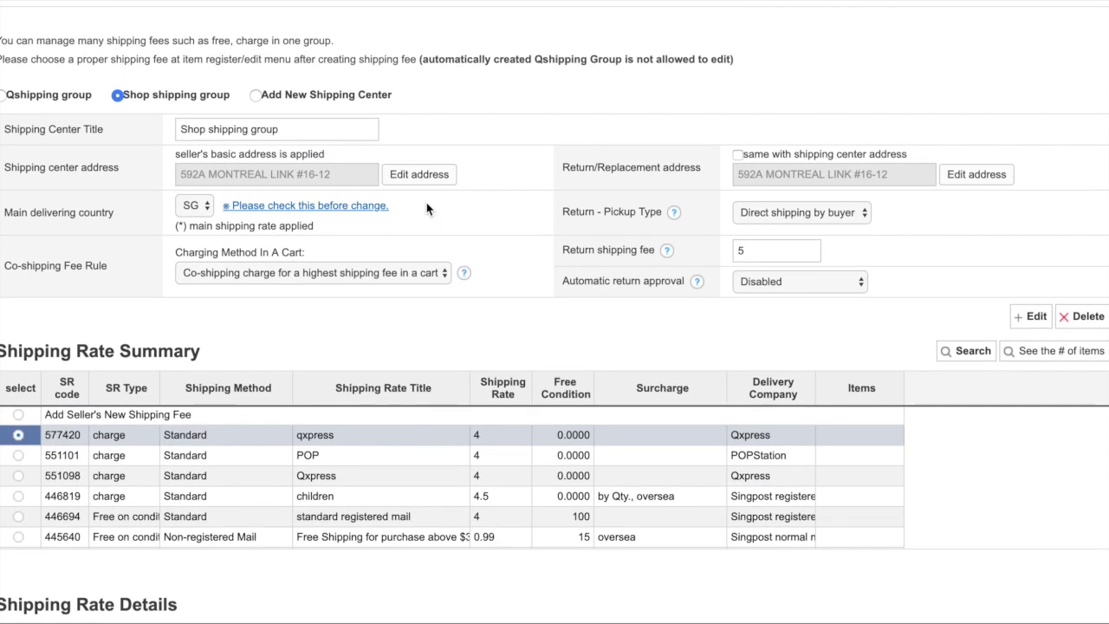
pyautogui.click(3, 97)
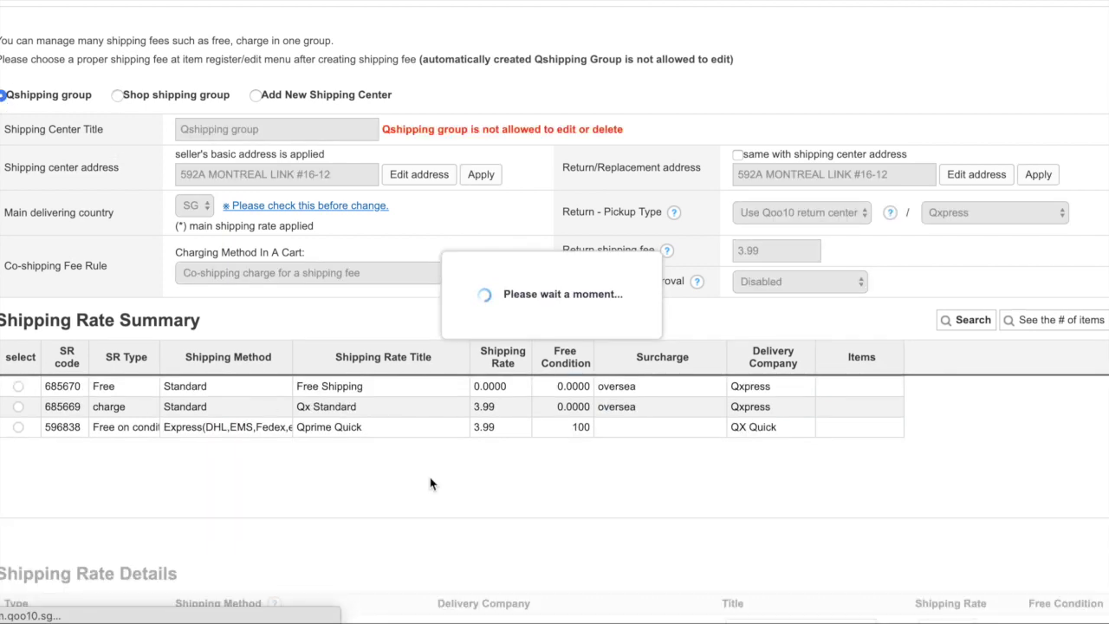
pyautogui.scroll(-4, 433, 483)
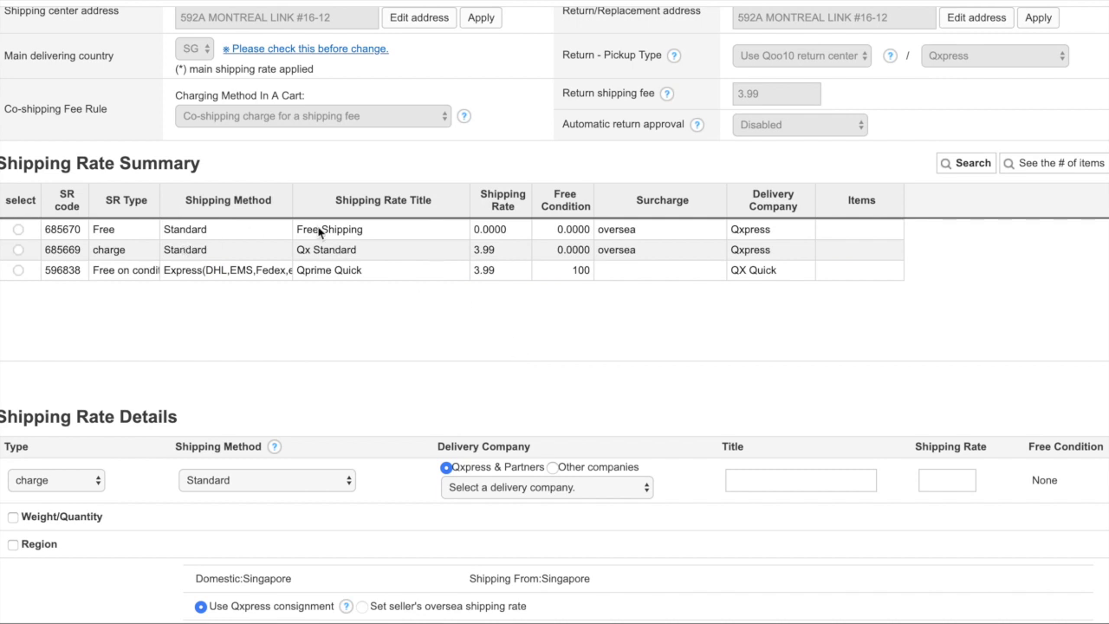
pyautogui.scroll(4, 355, 243)
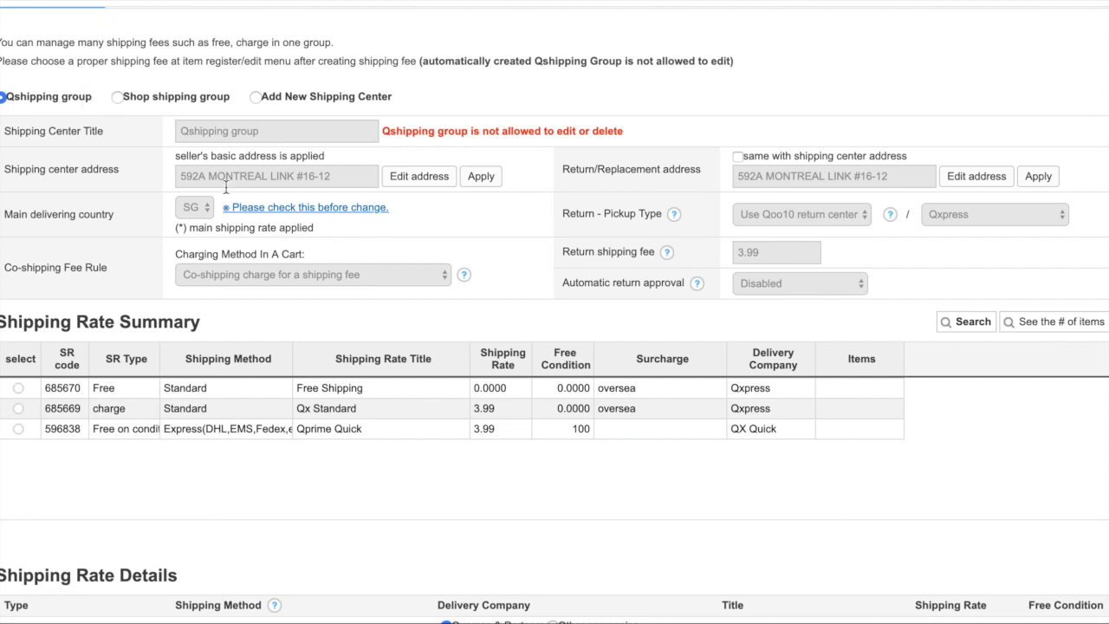
pyautogui.scroll(-1, 226, 187)
pyautogui.scroll(-1, 359, 216)
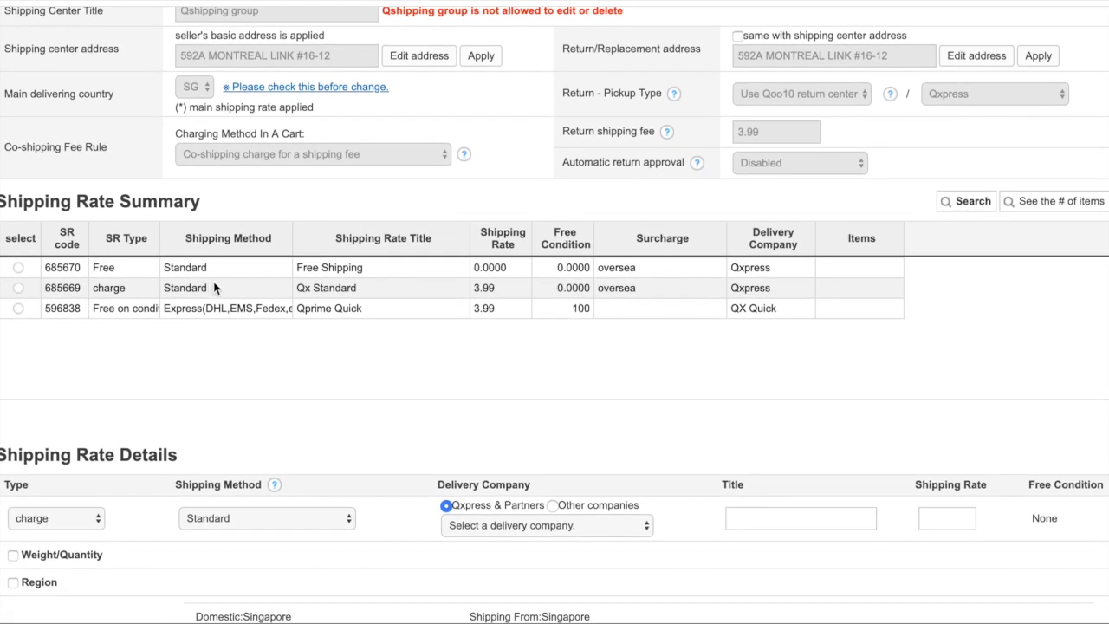
pyautogui.scroll(-3, 445, 300)
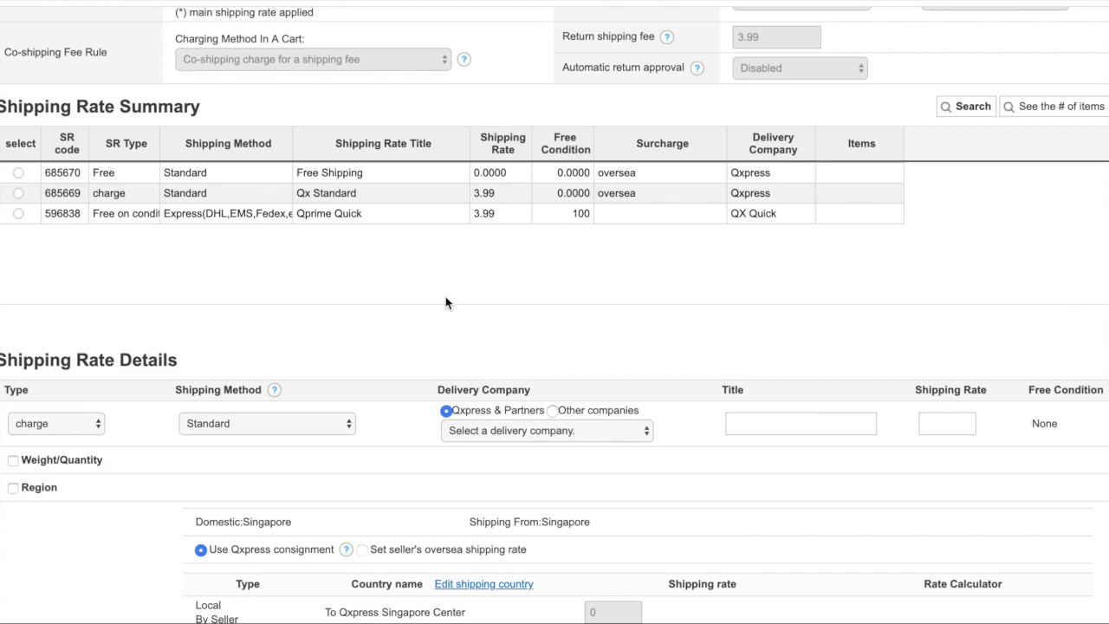
pyautogui.scroll(5, 445, 299)
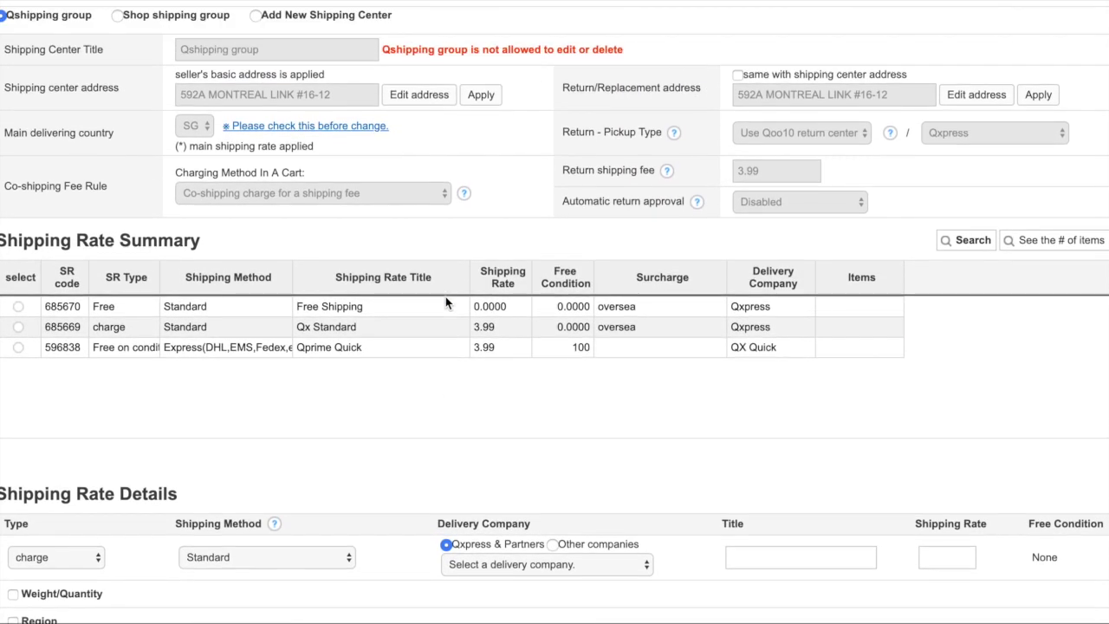
pyautogui.scroll(1, 445, 303)
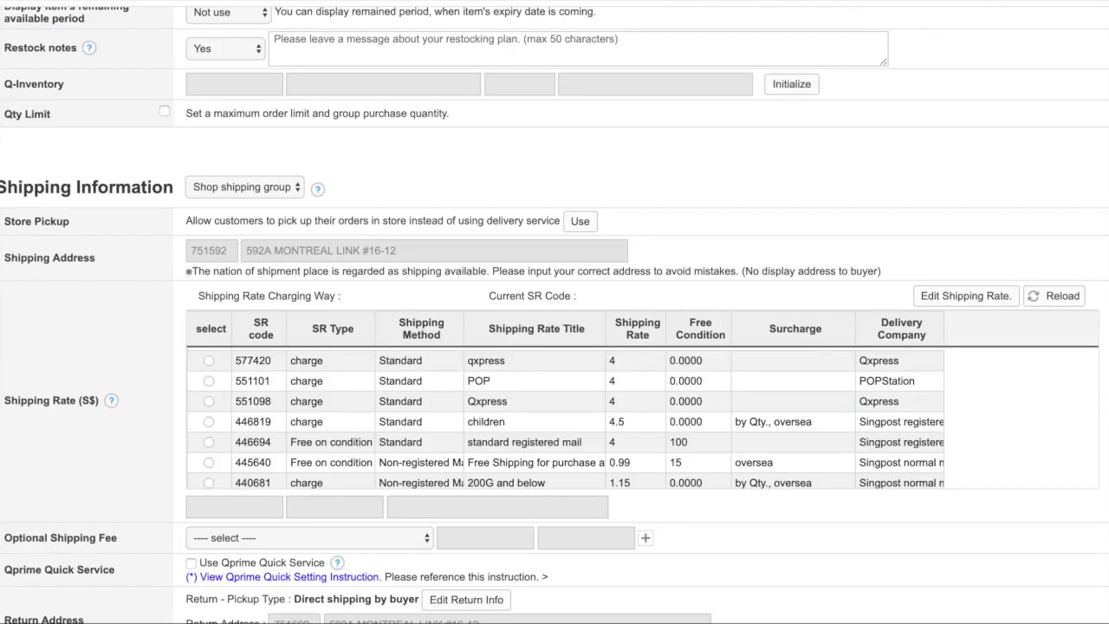
# - Choose 'Qshipping group' as the item's shipping group in Shipping Information
pyautogui.click(256, 187)
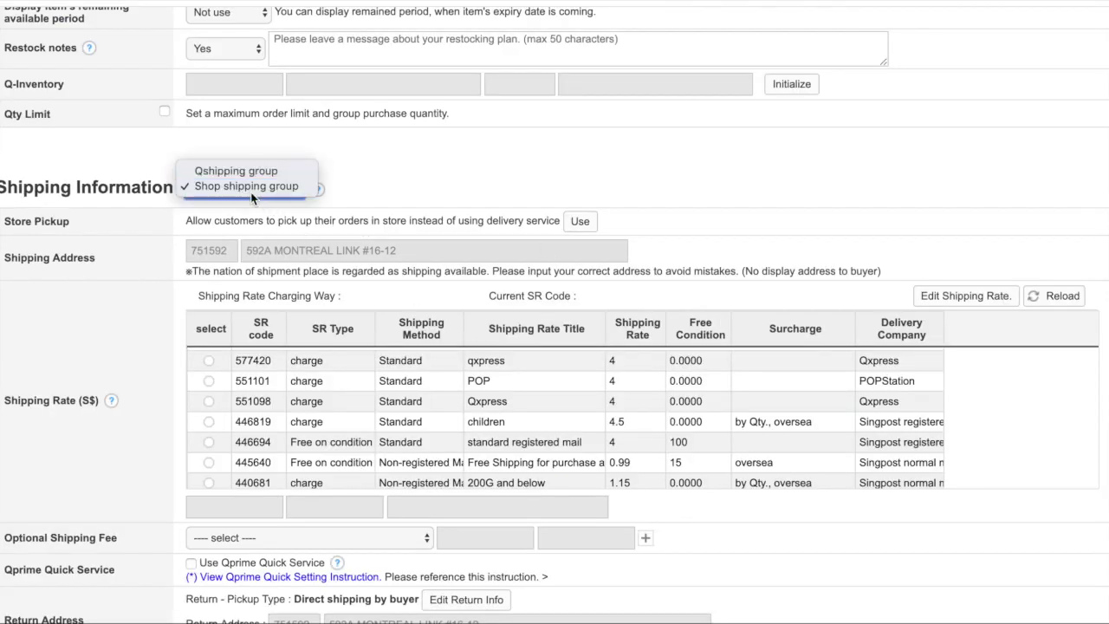
pyautogui.click(246, 177)
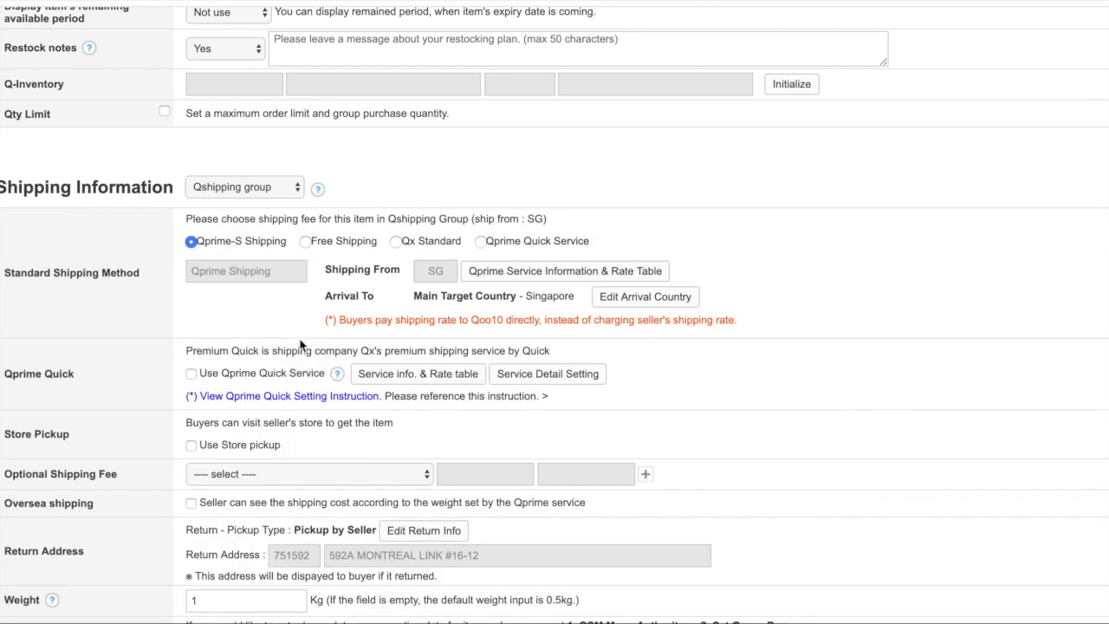
pyautogui.scroll(-1, 300, 345)
pyautogui.scroll(-1, 300, 344)
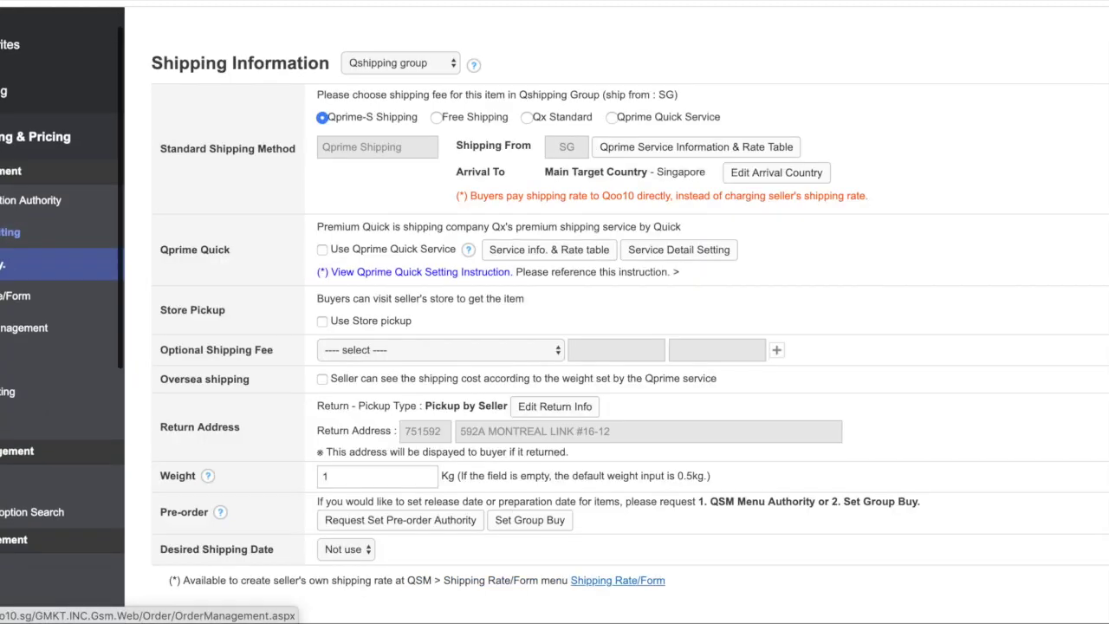
# - Open the Delivery Management page under Shipping & Claim
pyautogui.scroll(-4, 2, 373)
pyautogui.scroll(-5, 30, 260)
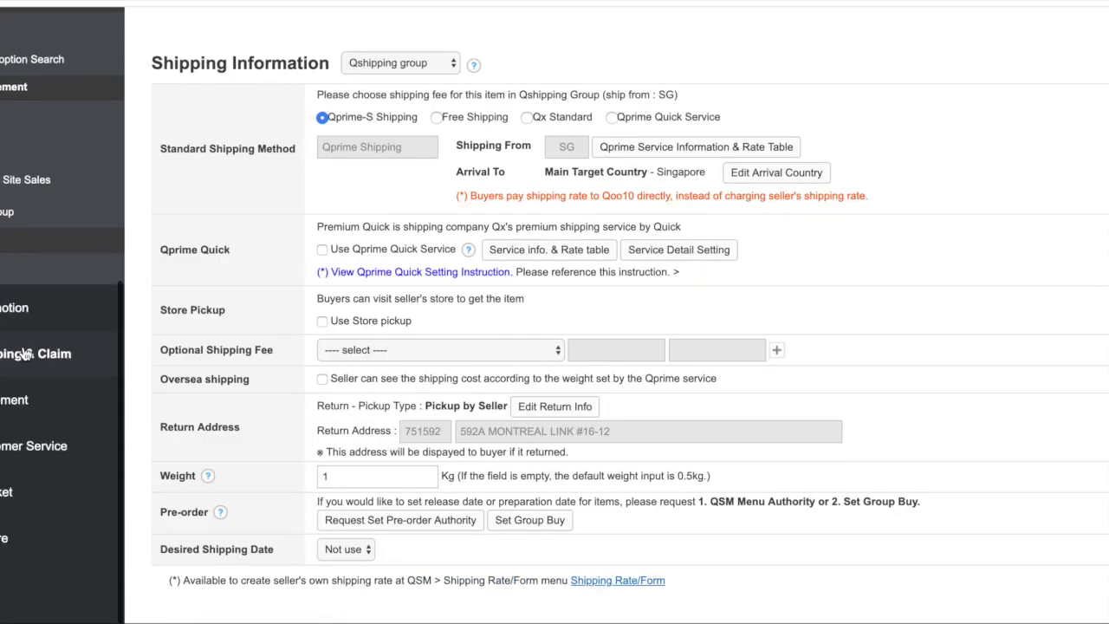
pyautogui.click(35, 203)
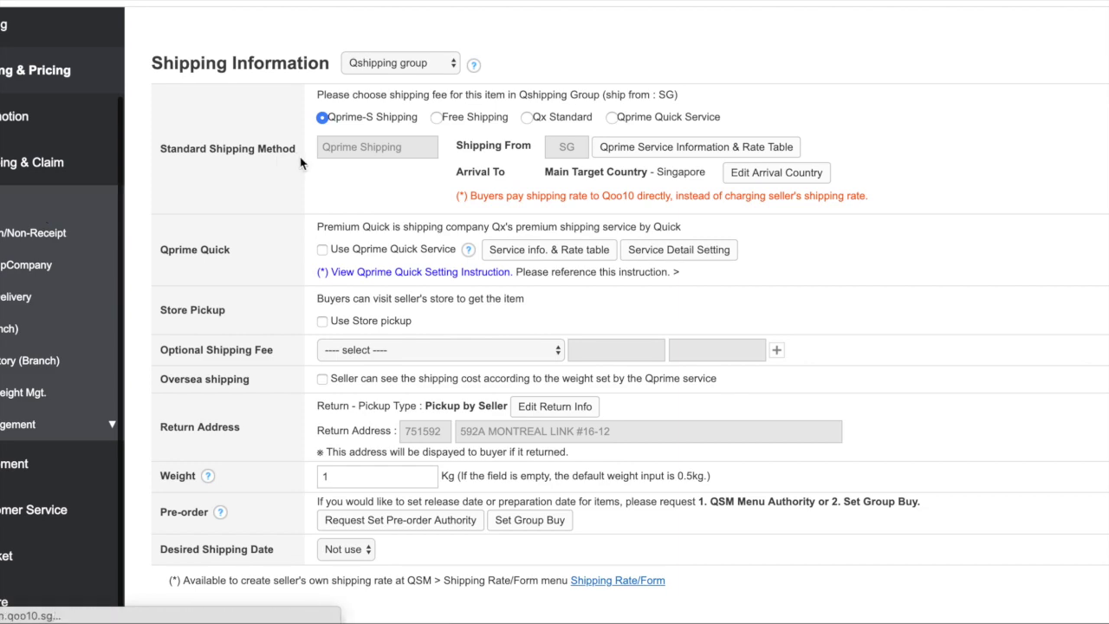
pyautogui.scroll(-5, 476, 181)
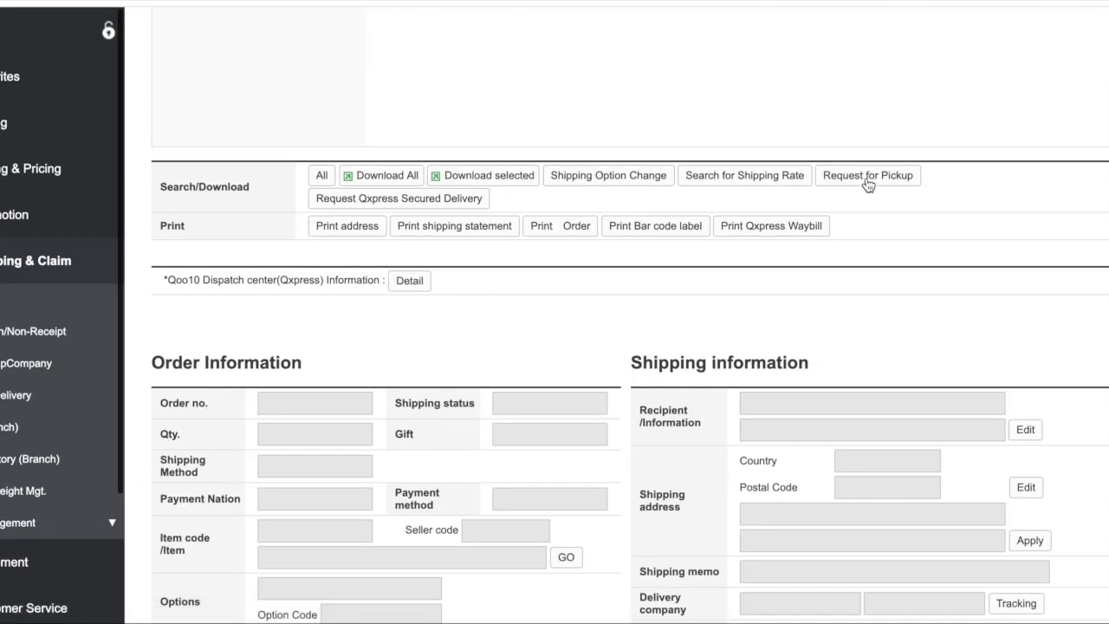
pyautogui.click(868, 177)
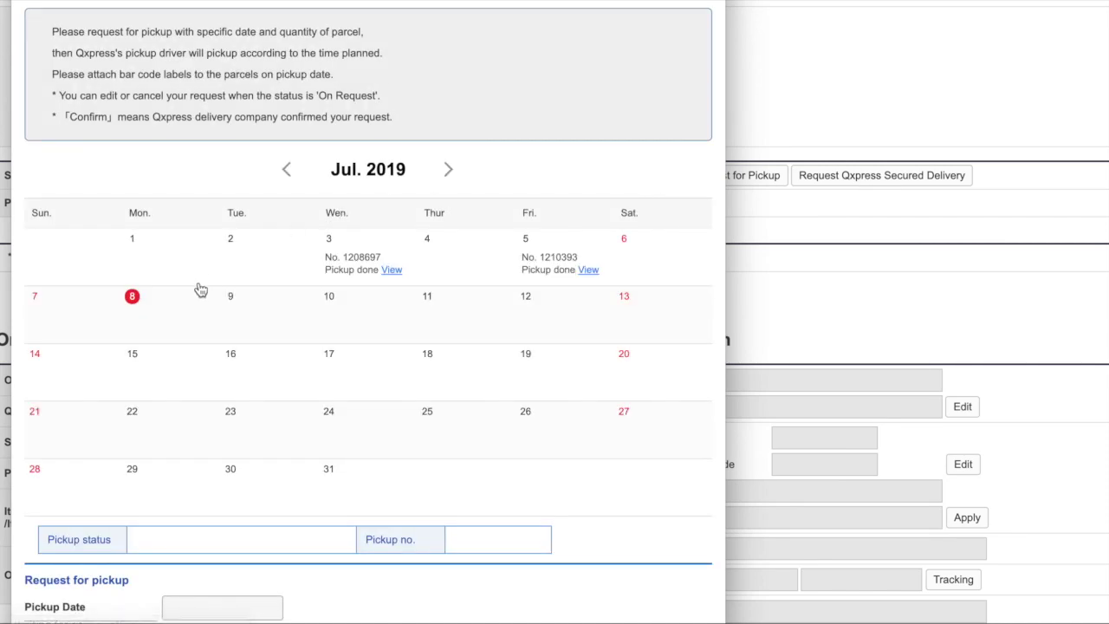
pyautogui.click(230, 299)
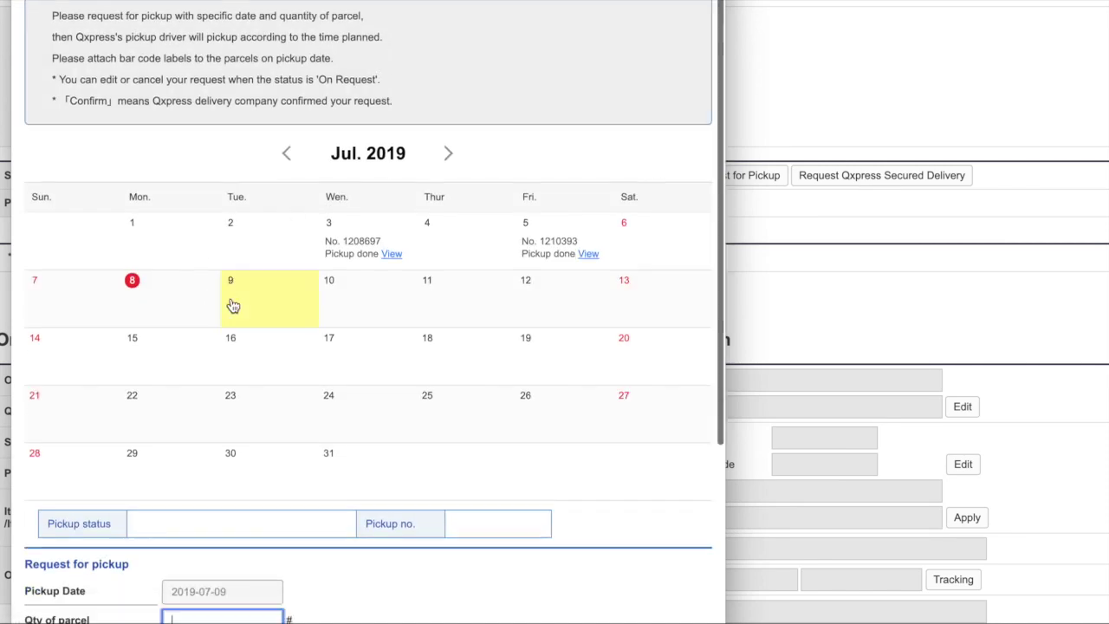
pyautogui.scroll(-2, 248, 483)
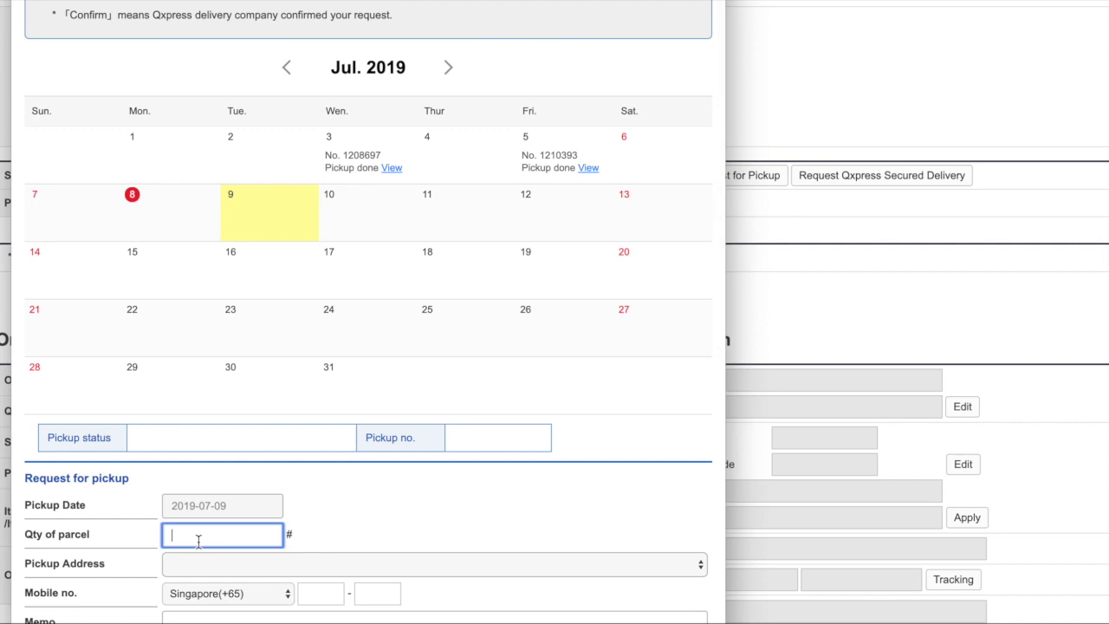
pyautogui.scroll(-2, 308, 451)
pyautogui.scroll(2, 312, 451)
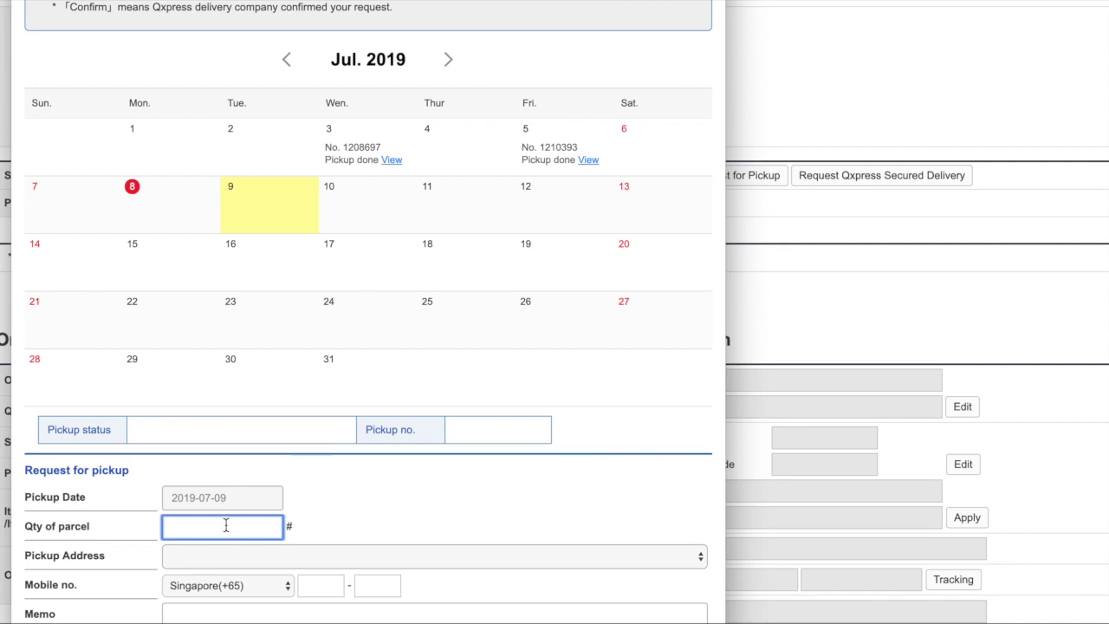
pyautogui.scroll(-2, 239, 487)
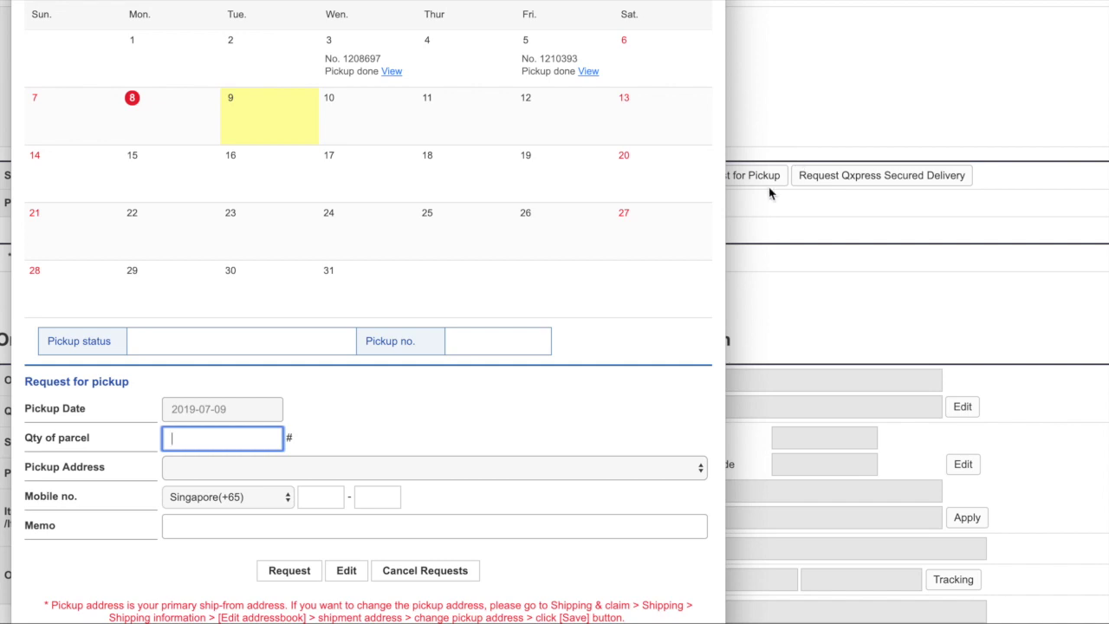
pyautogui.scroll(3, 476, 472)
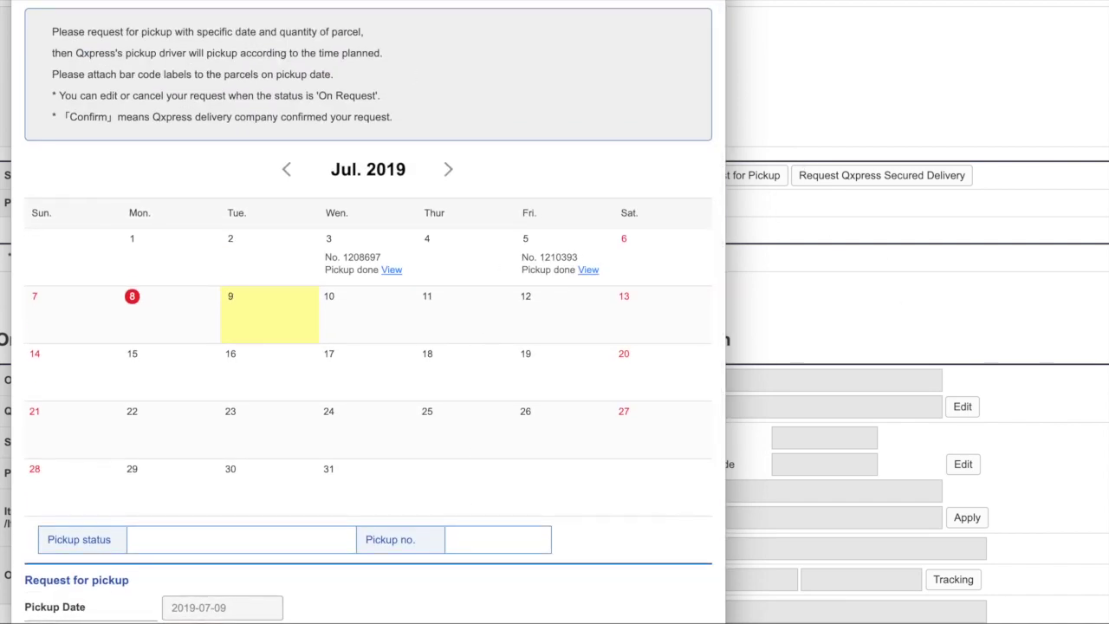
pyautogui.press('Escape')
pyautogui.scroll(5, 382, 122)
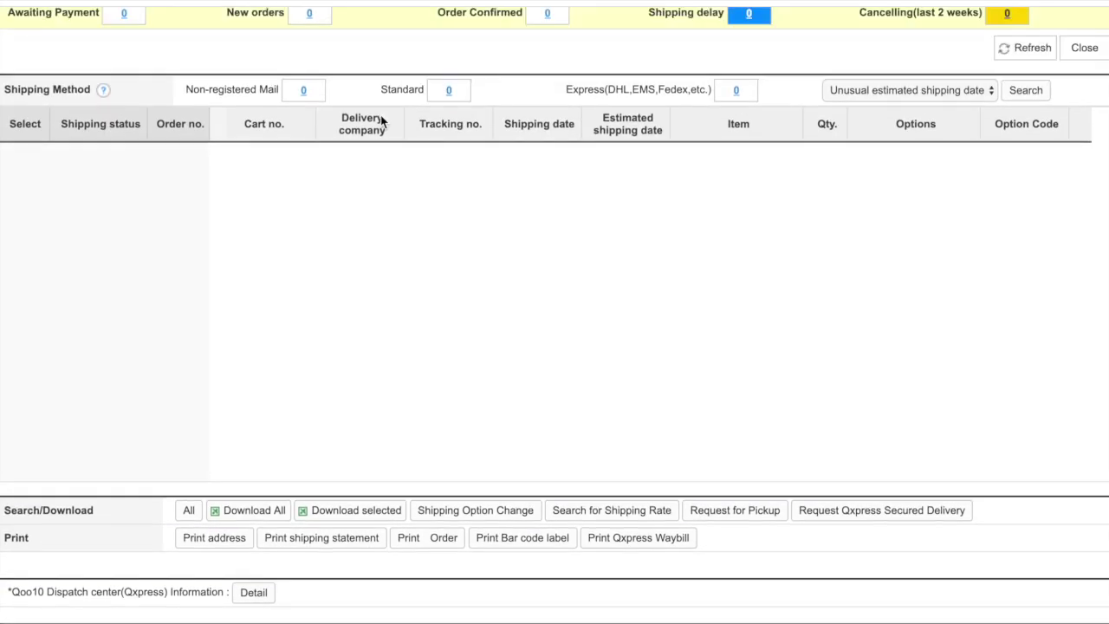
pyautogui.scroll(-1, 382, 121)
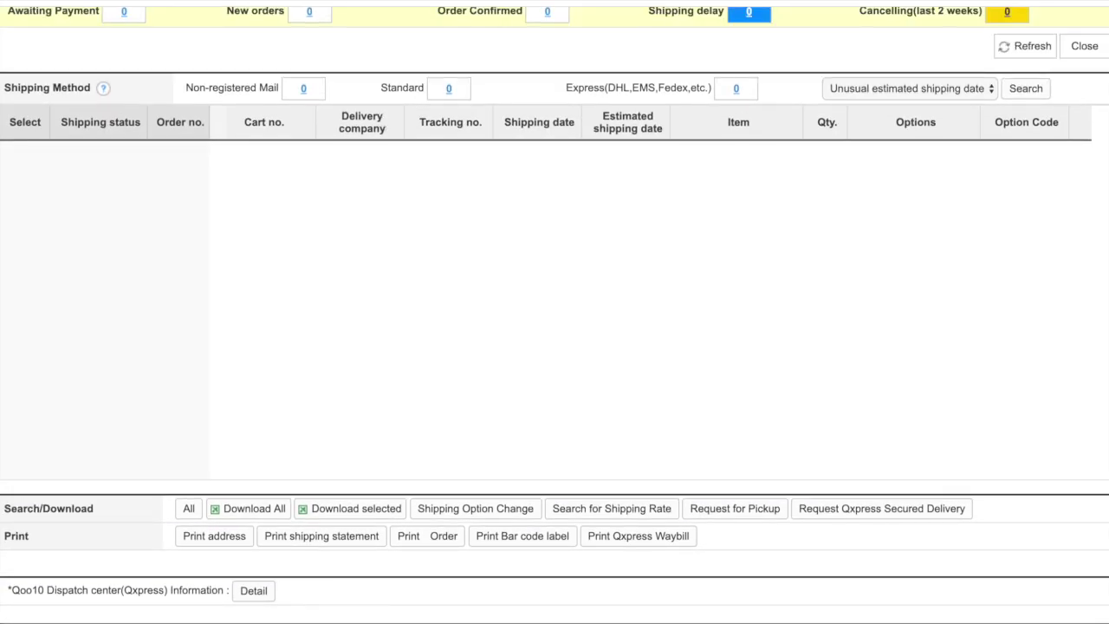